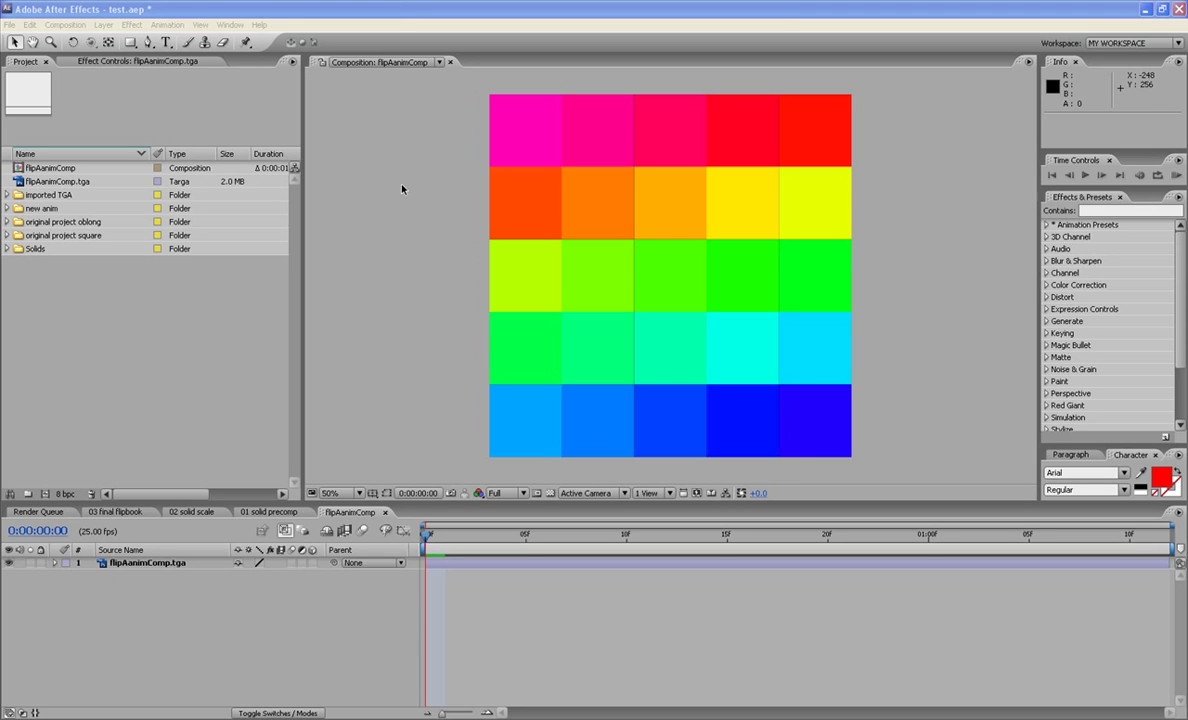
# Bring the Notepad note listing the squares of 1 through 10 in front of After Effects.
pyautogui.hotkey('alt', 'Tab')
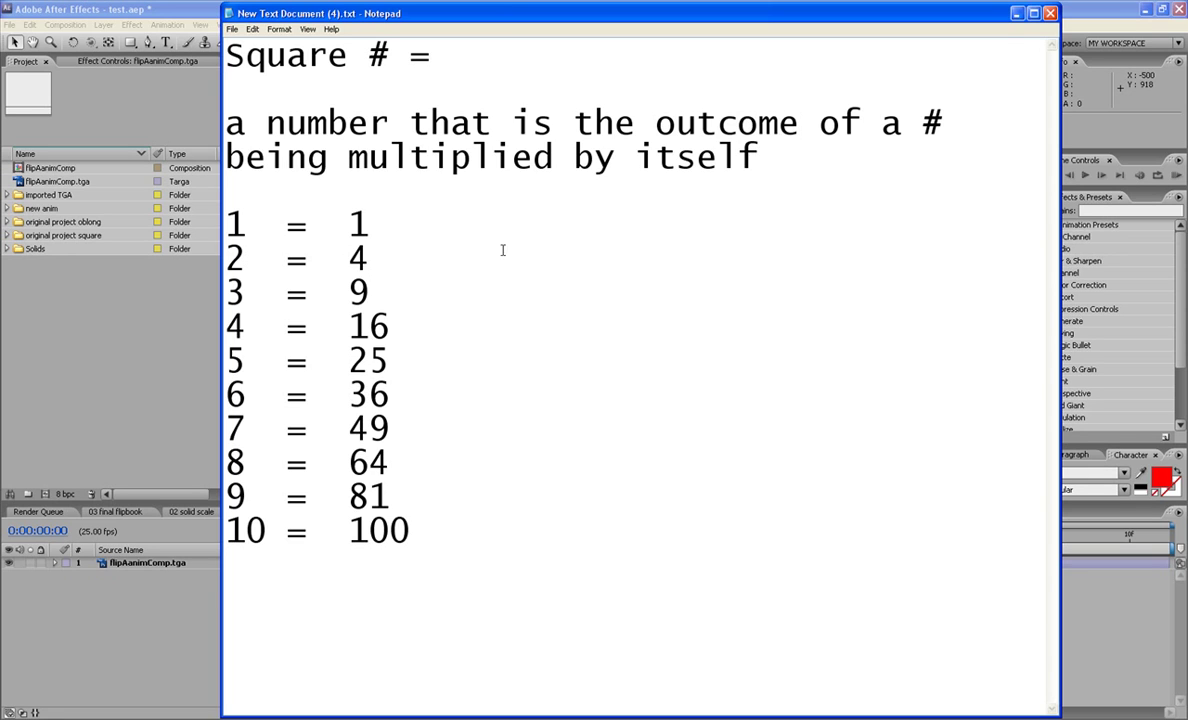
# Minimize the Notepad note to reveal the red solid in Black Solid square Comp 1.
pyautogui.click(1016, 13)
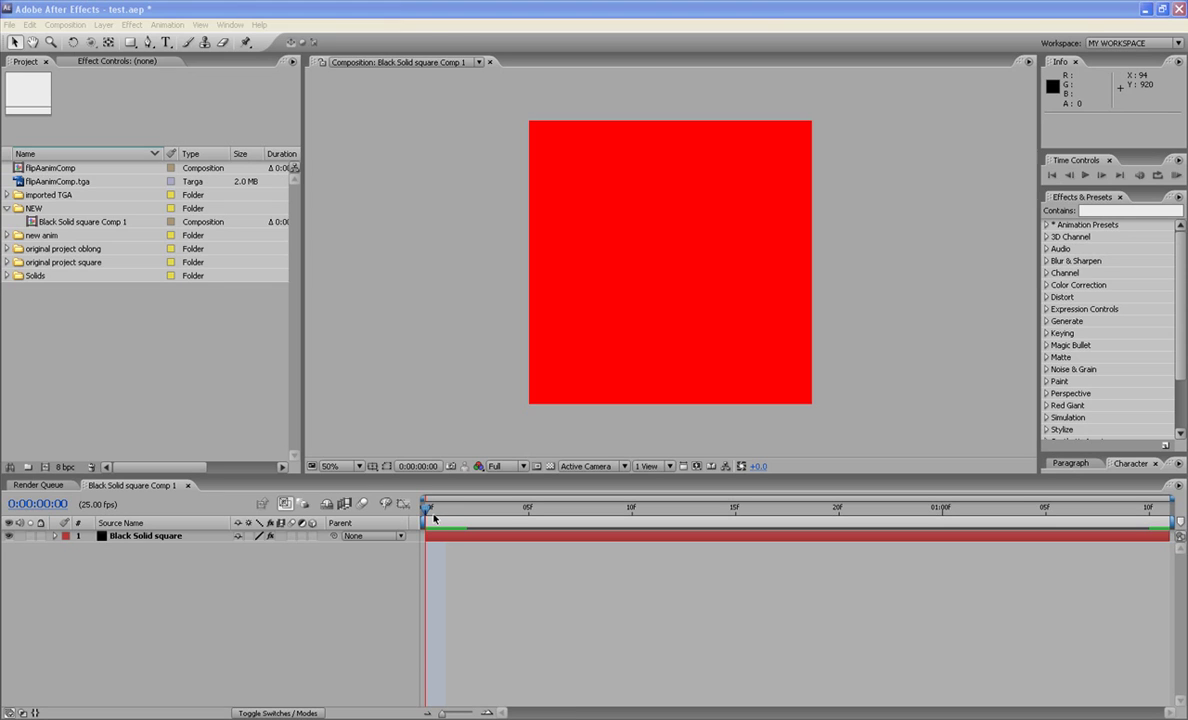
pyautogui.click(145, 536)
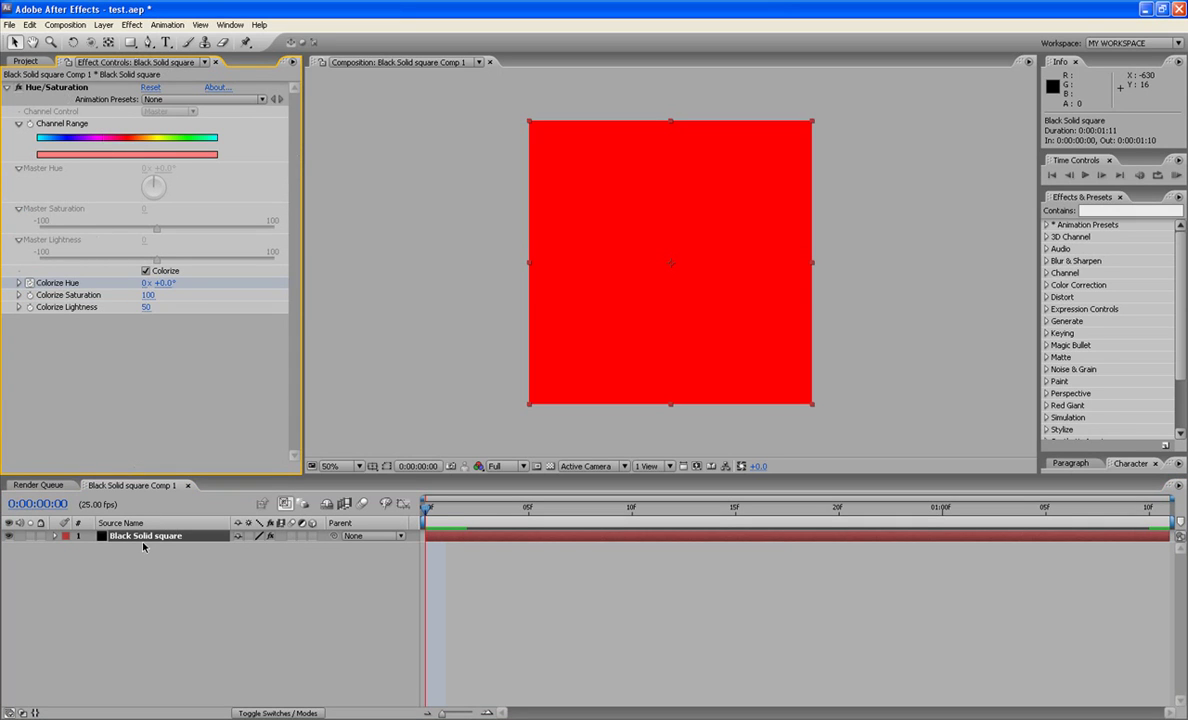
pyautogui.moveTo(458, 507); pyautogui.dragTo(426, 510)
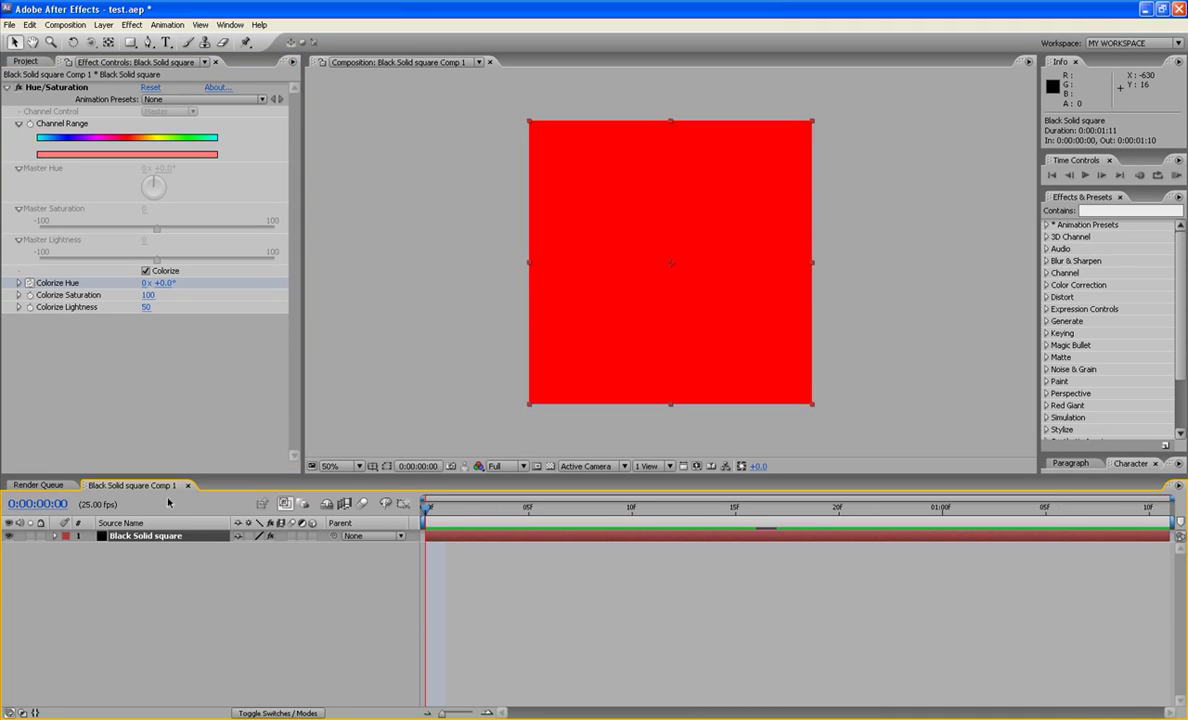
pyautogui.click(26, 61)
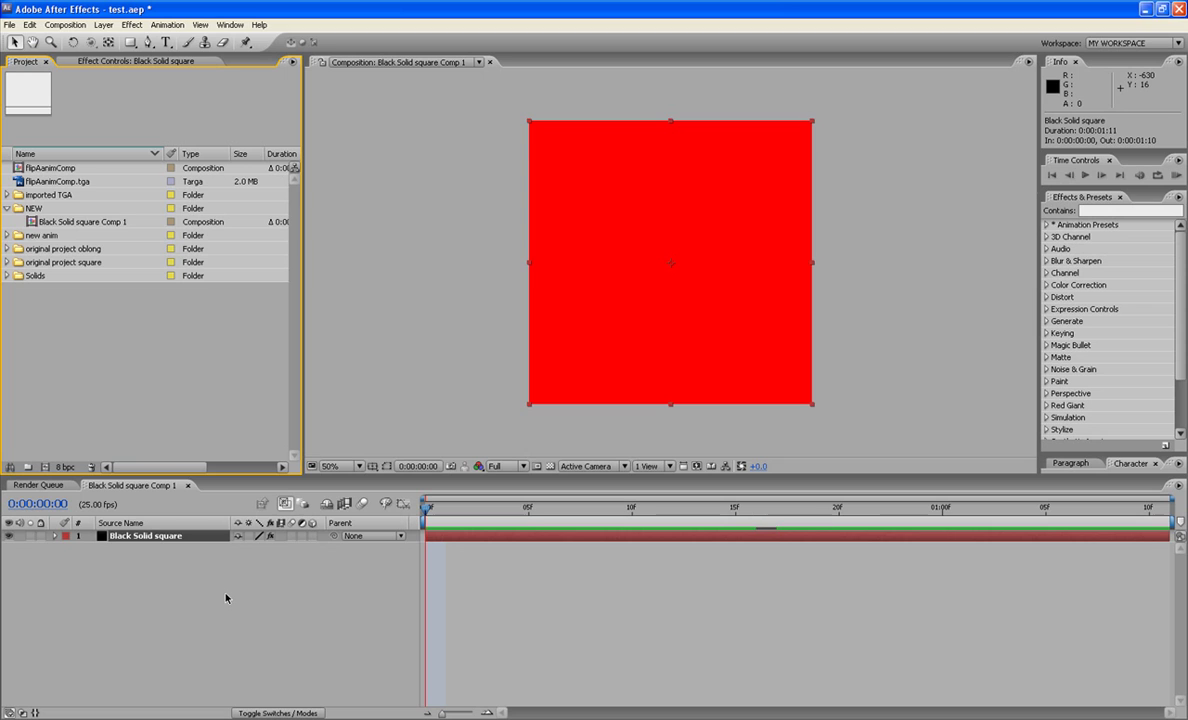
# Set Black Solid square Comp 1's duration to 36 frames (0:00:01:11 at 25 fps) in Composition Settings.
pyautogui.rightClick(226, 598)
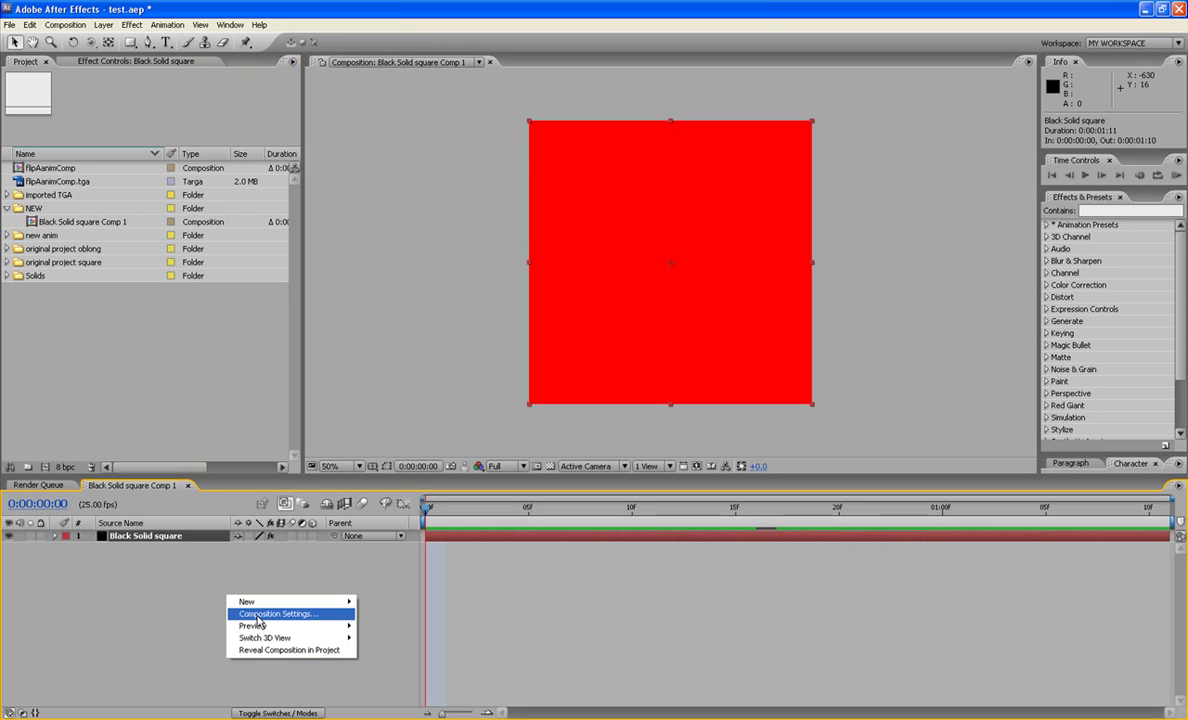
pyautogui.click(257, 614)
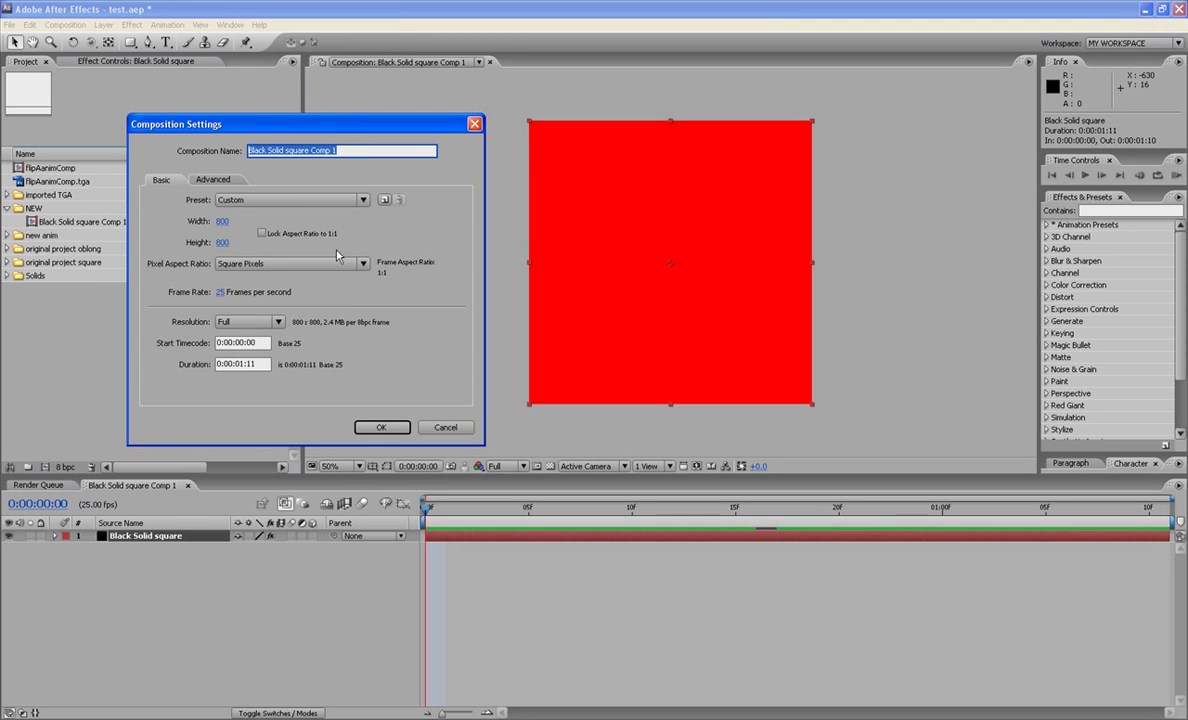
pyautogui.moveTo(329, 121); pyautogui.dragTo(718, 102)
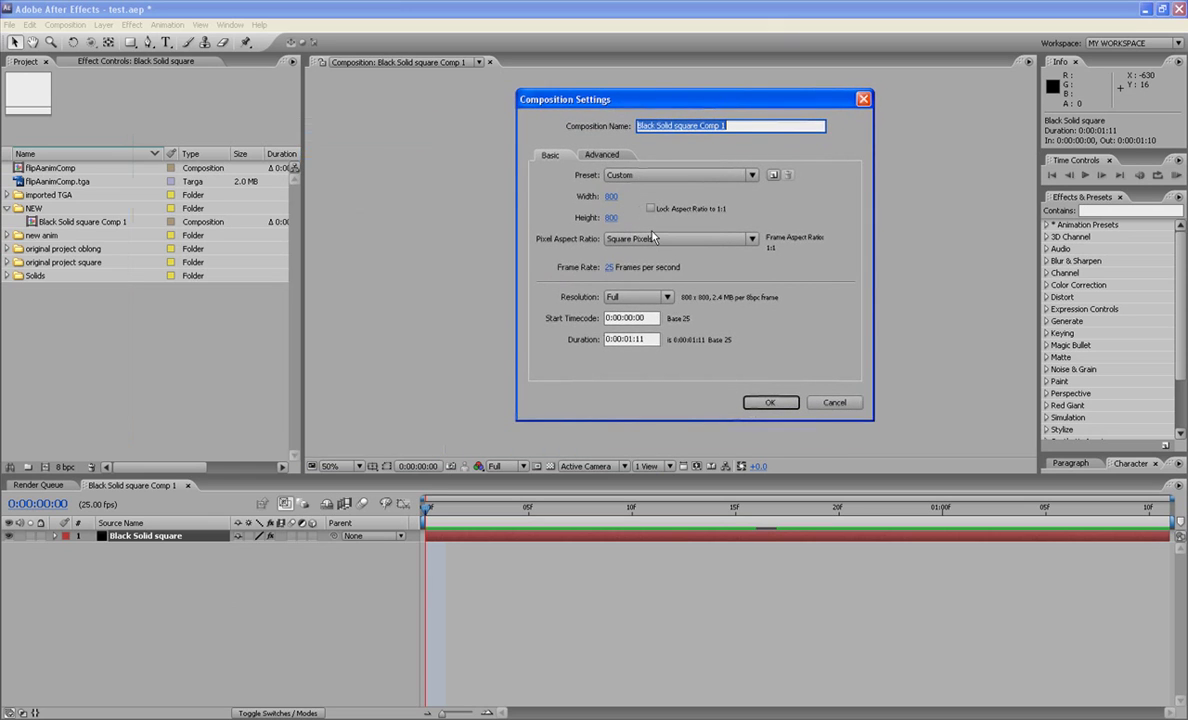
pyautogui.click(651, 339)
pyautogui.doubleClick(651, 339)
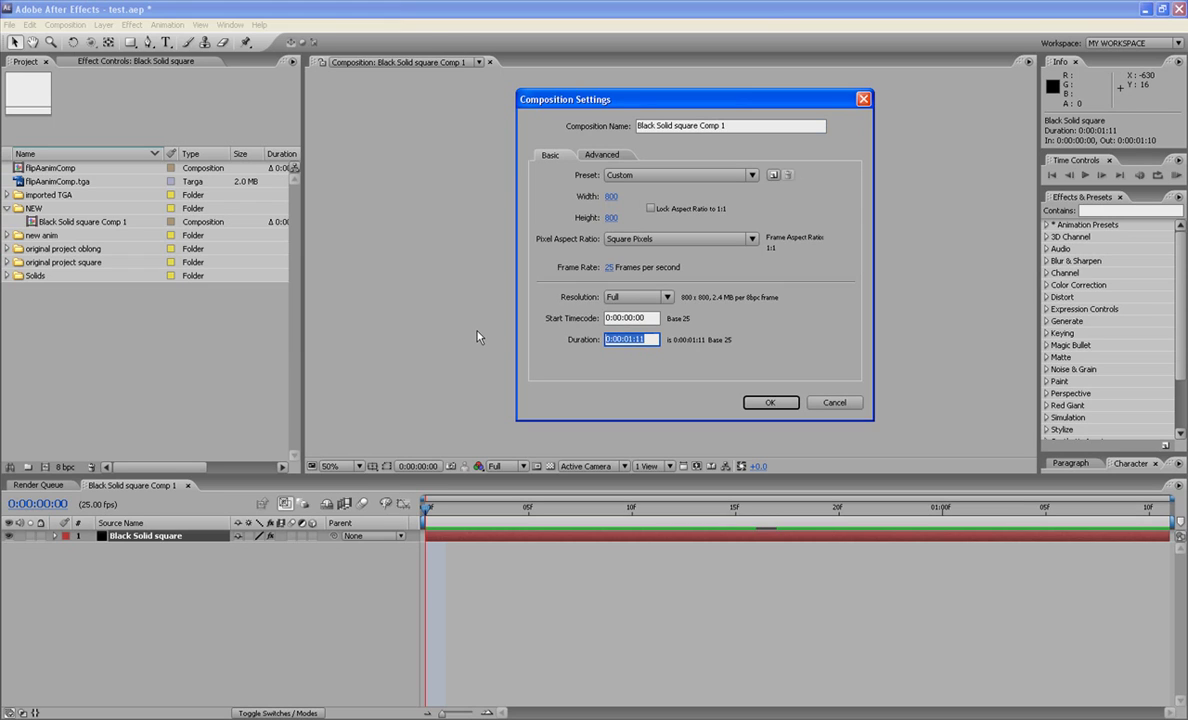
pyautogui.write('36')
pyautogui.press('Return')
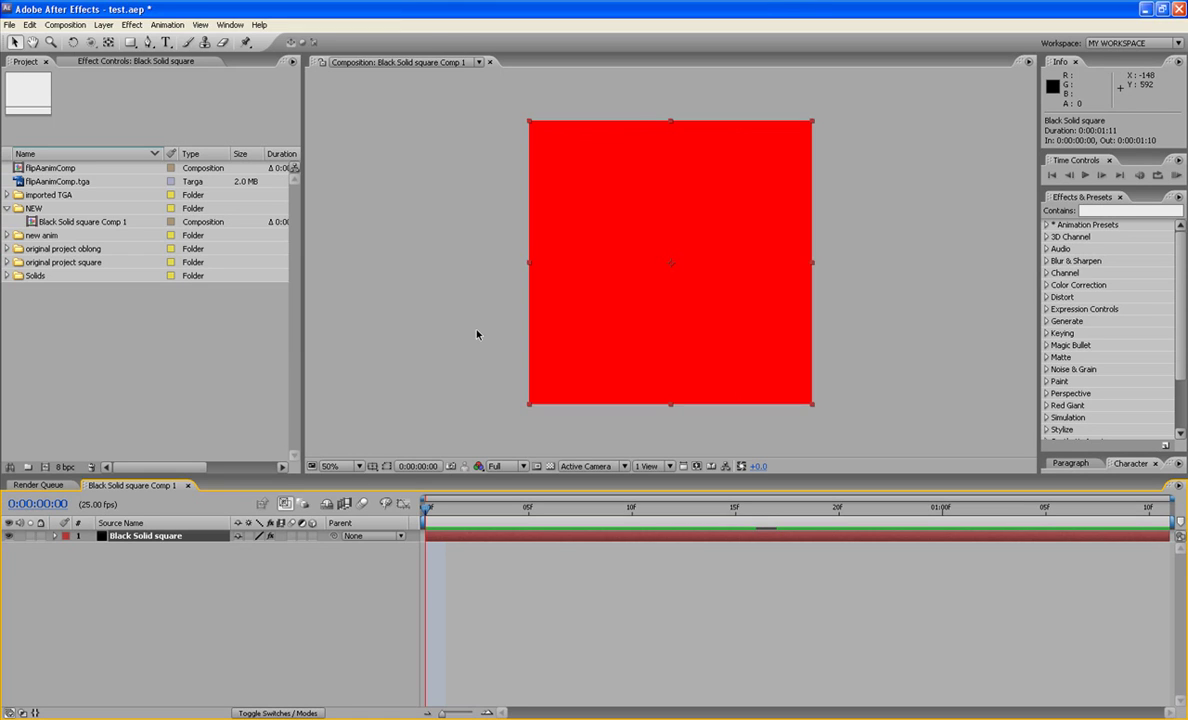
pyautogui.rightClick(372, 573)
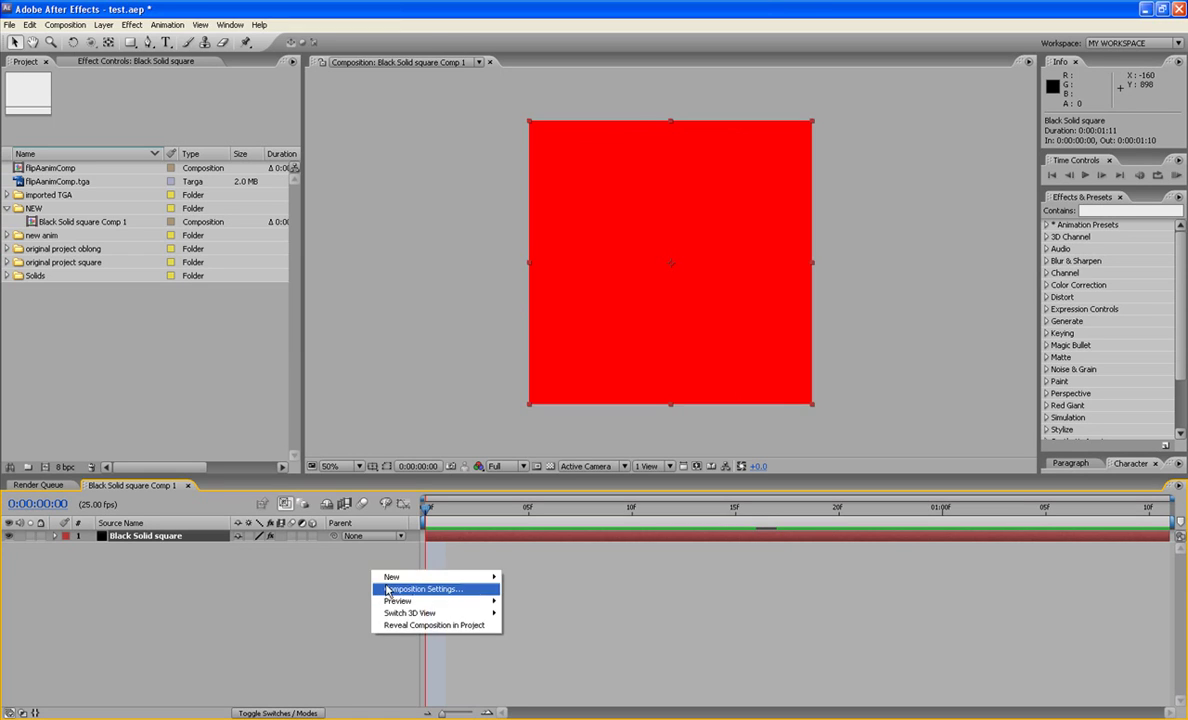
pyautogui.click(440, 589)
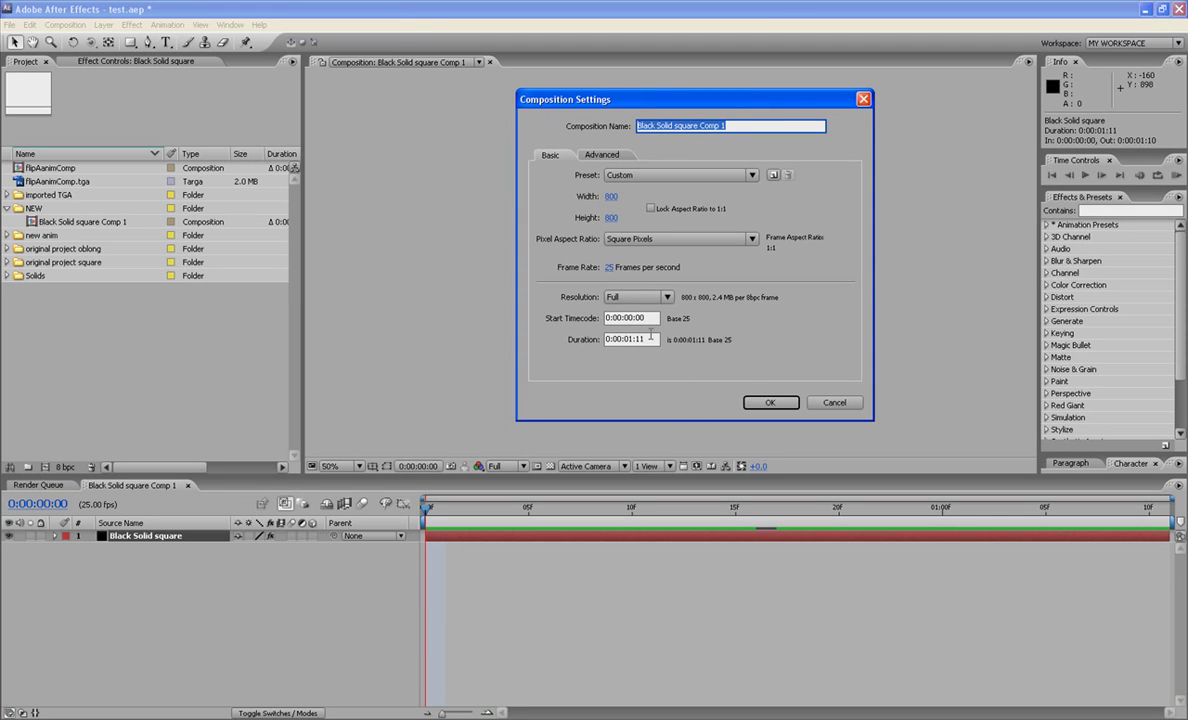
pyautogui.click(769, 403)
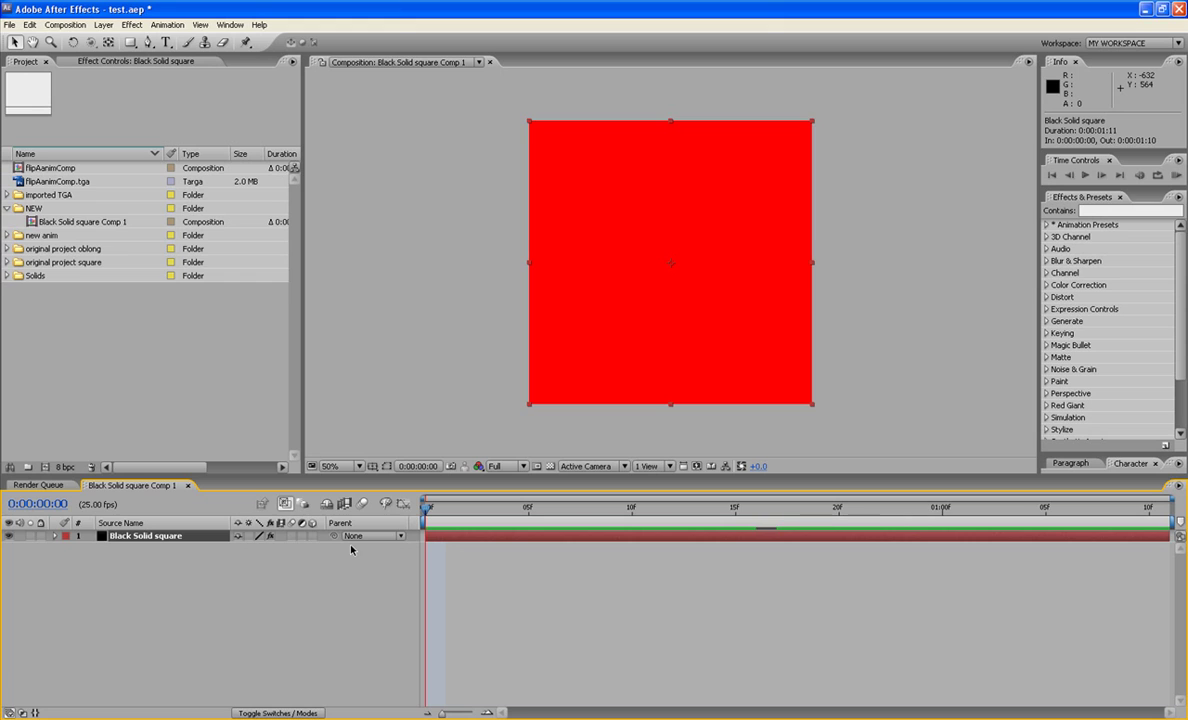
# Precompose the red solid into Black Solid square Comp 2, moving all attributes.
pyautogui.hotkey('ctrl', 'shift', 'c')
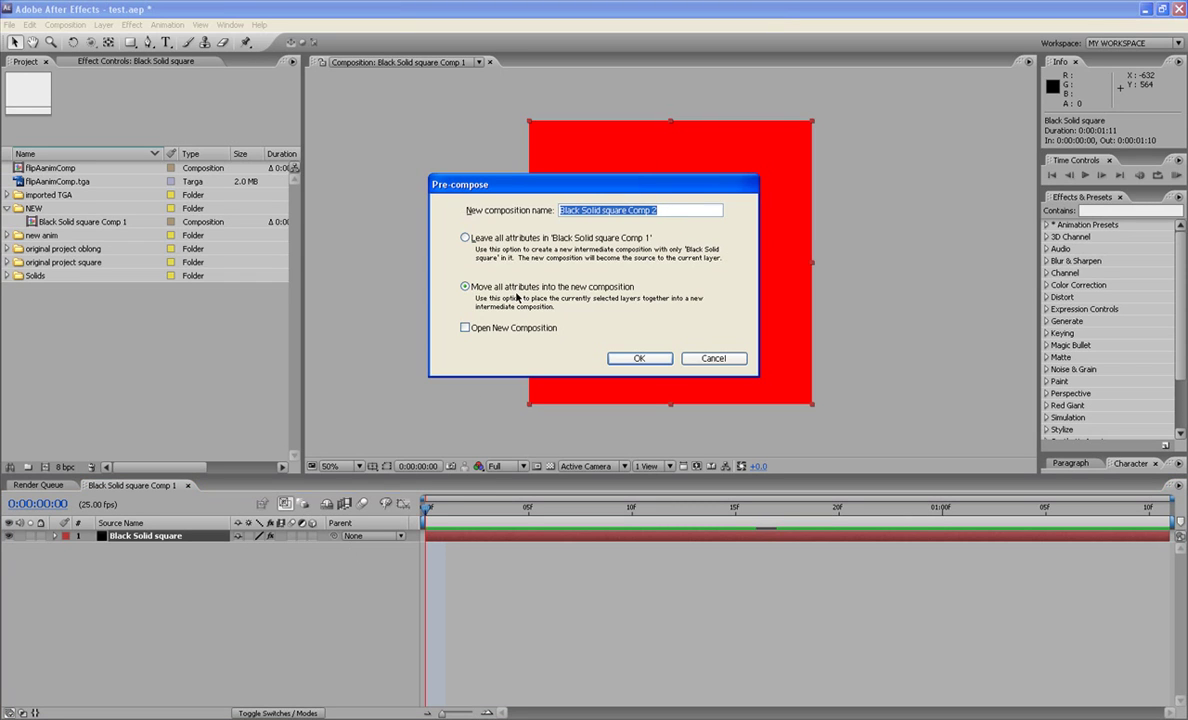
pyautogui.click(639, 358)
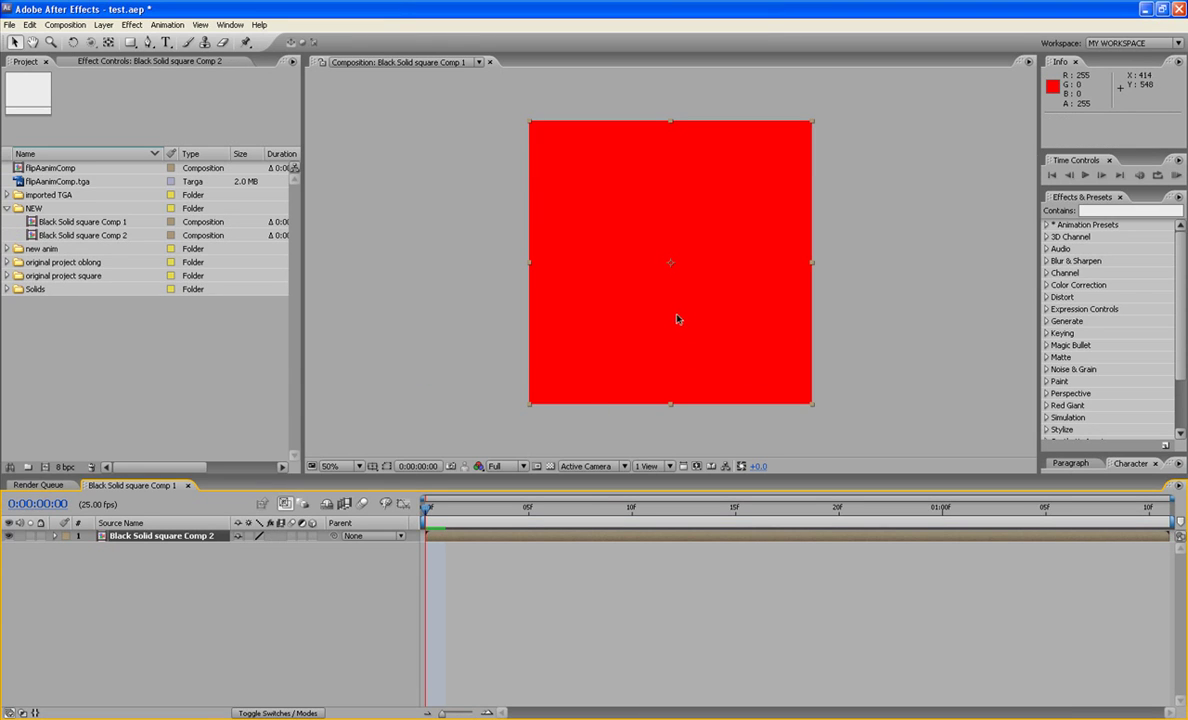
# Change Comp 1's width and height to 1024 × 1024 in Composition Settings.
pyautogui.rightClick(299, 609)
pyautogui.click(345, 623)
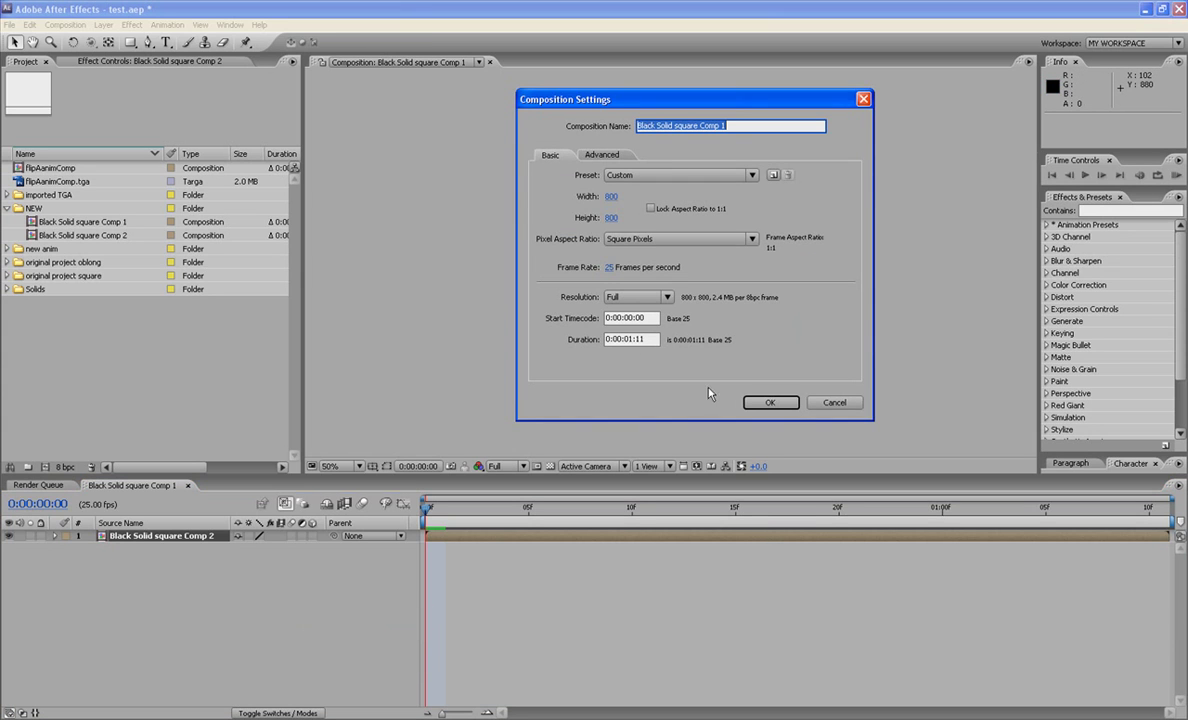
pyautogui.click(610, 198)
pyautogui.write('1024')
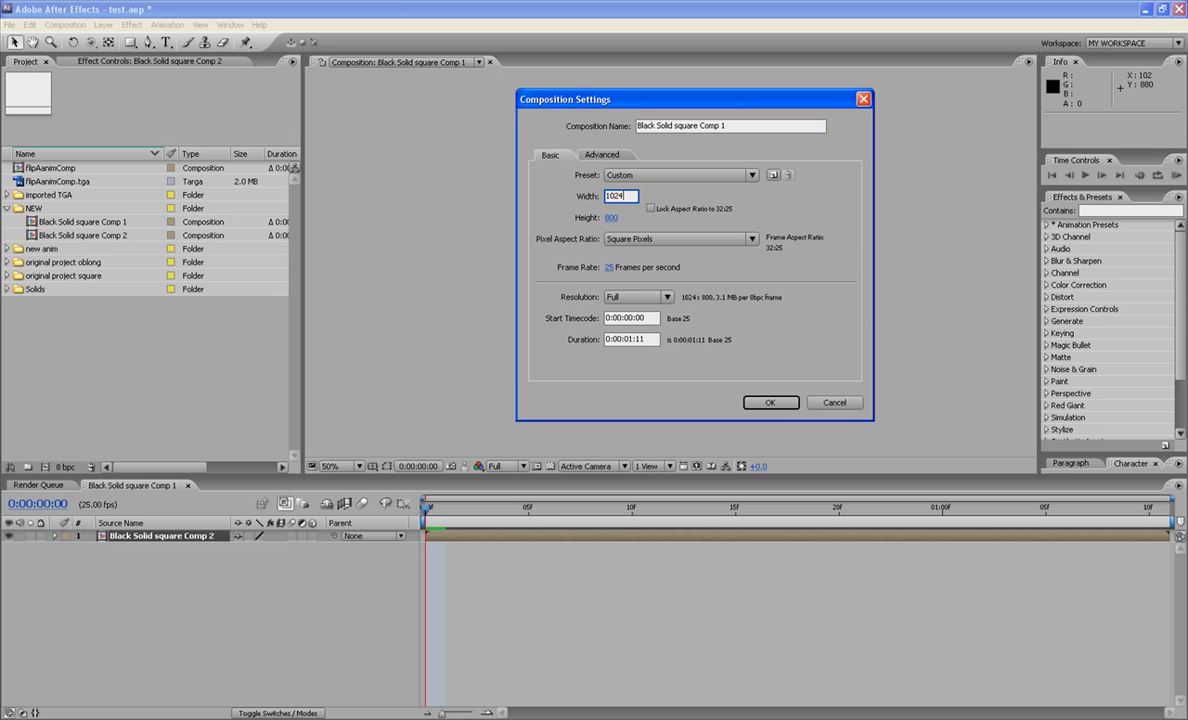
pyautogui.press('Tab')
pyautogui.write('1024')
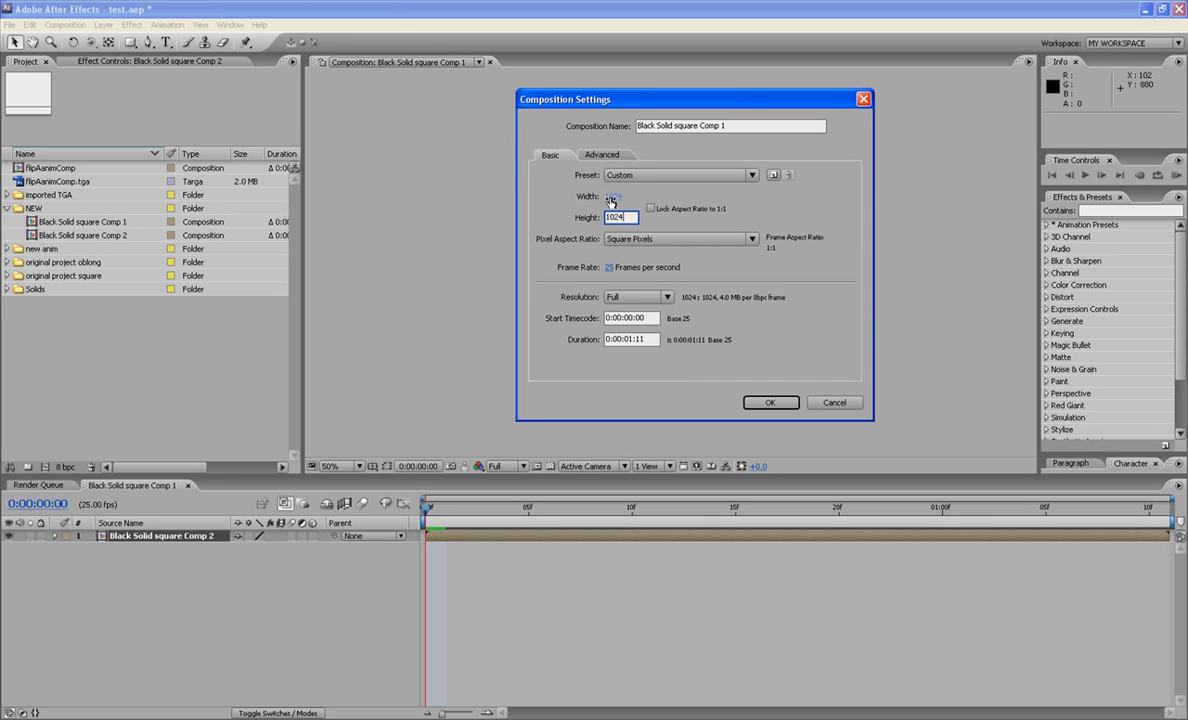
pyautogui.press('Return')
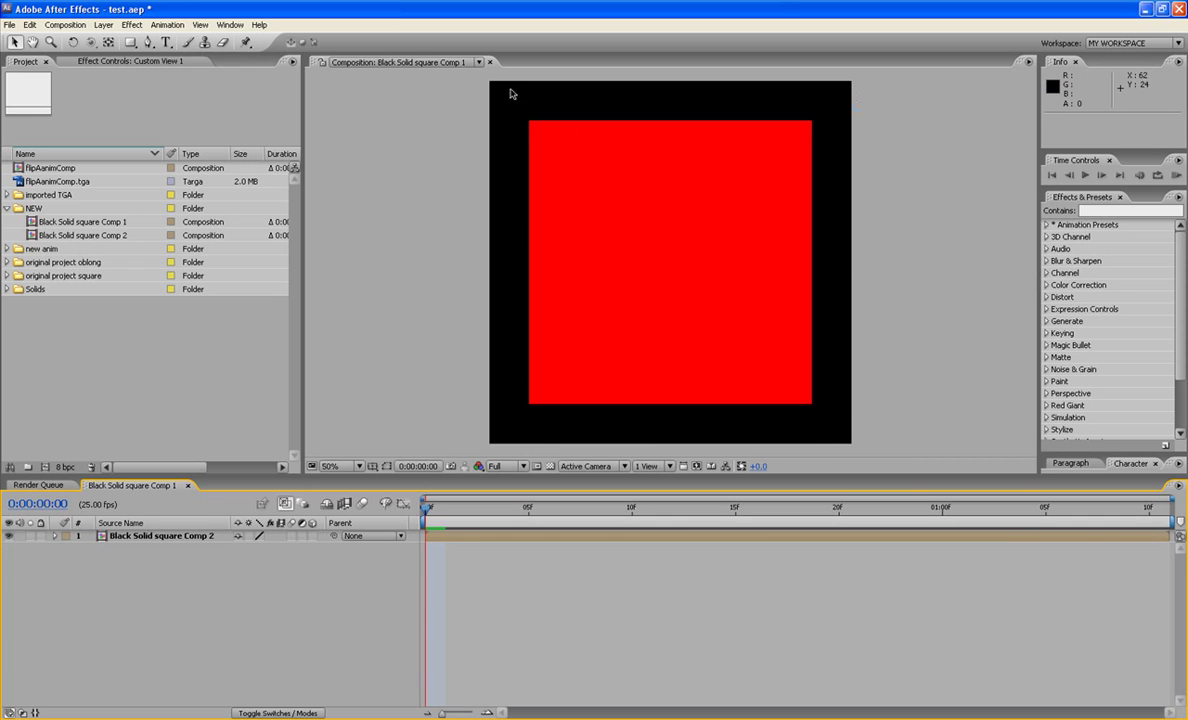
# Add an expression to Black Solid square Comp 2's Scale and enlarge the expression field.
pyautogui.click(154, 537)
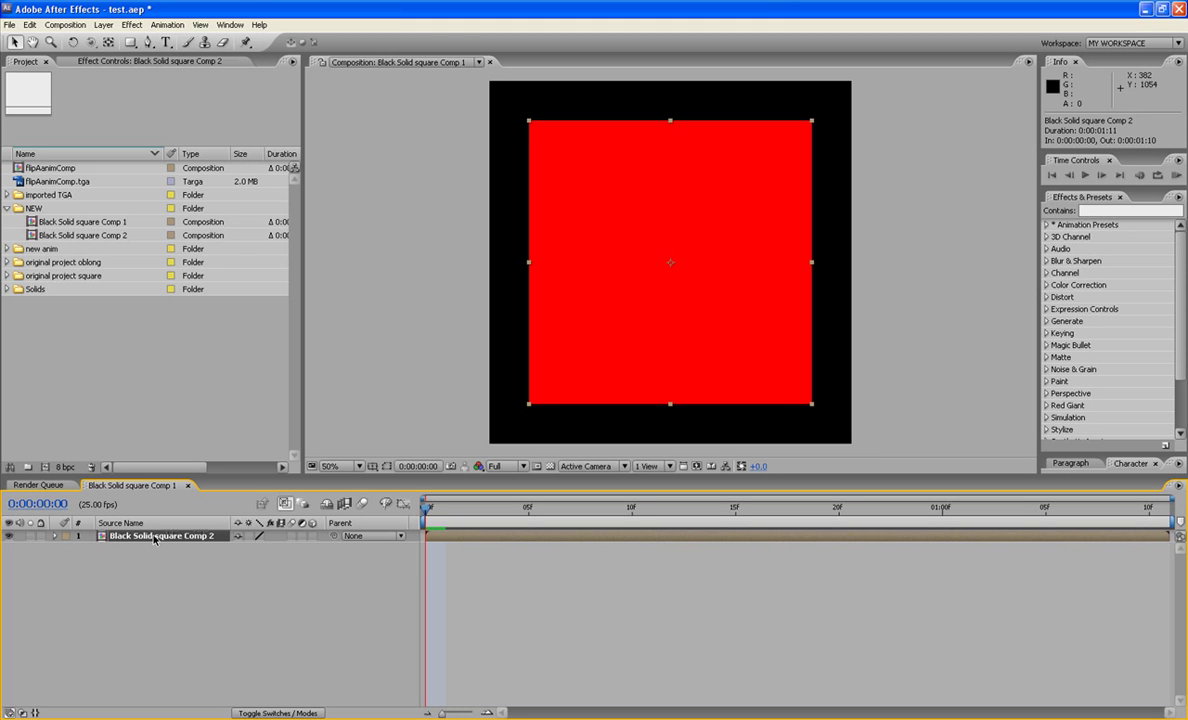
pyautogui.press('s')
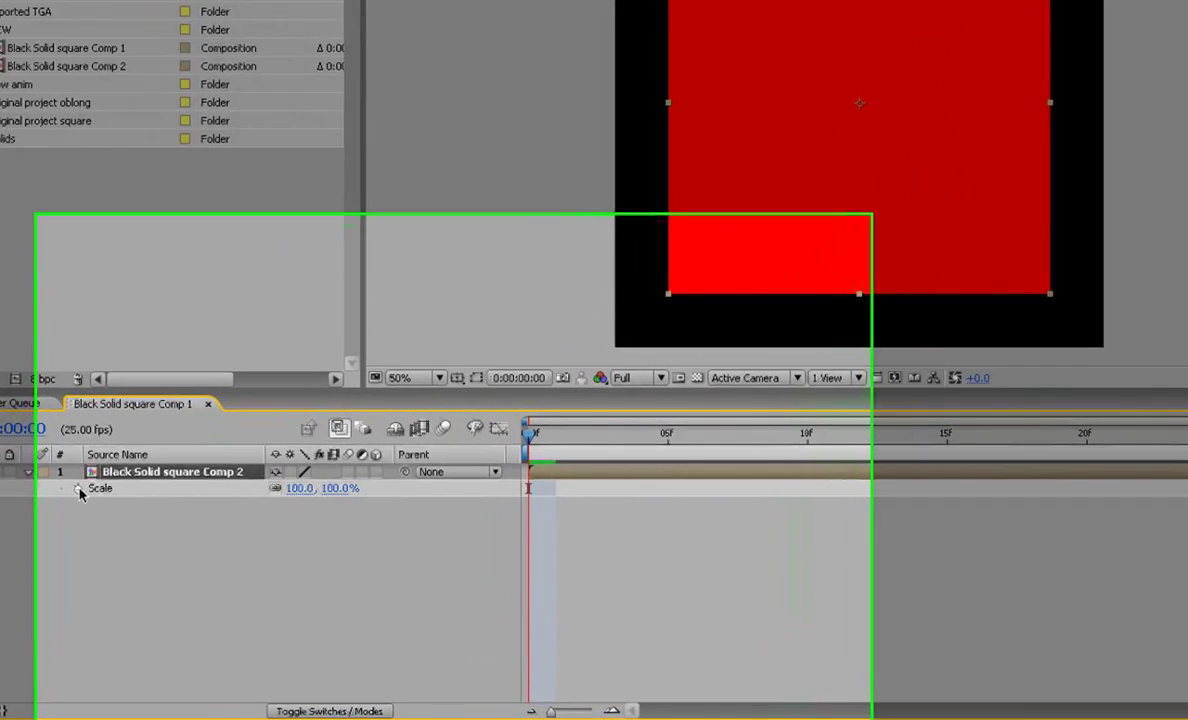
pyautogui.keyDown('alt'); pyautogui.click(91, 548); pyautogui.keyUp('alt')
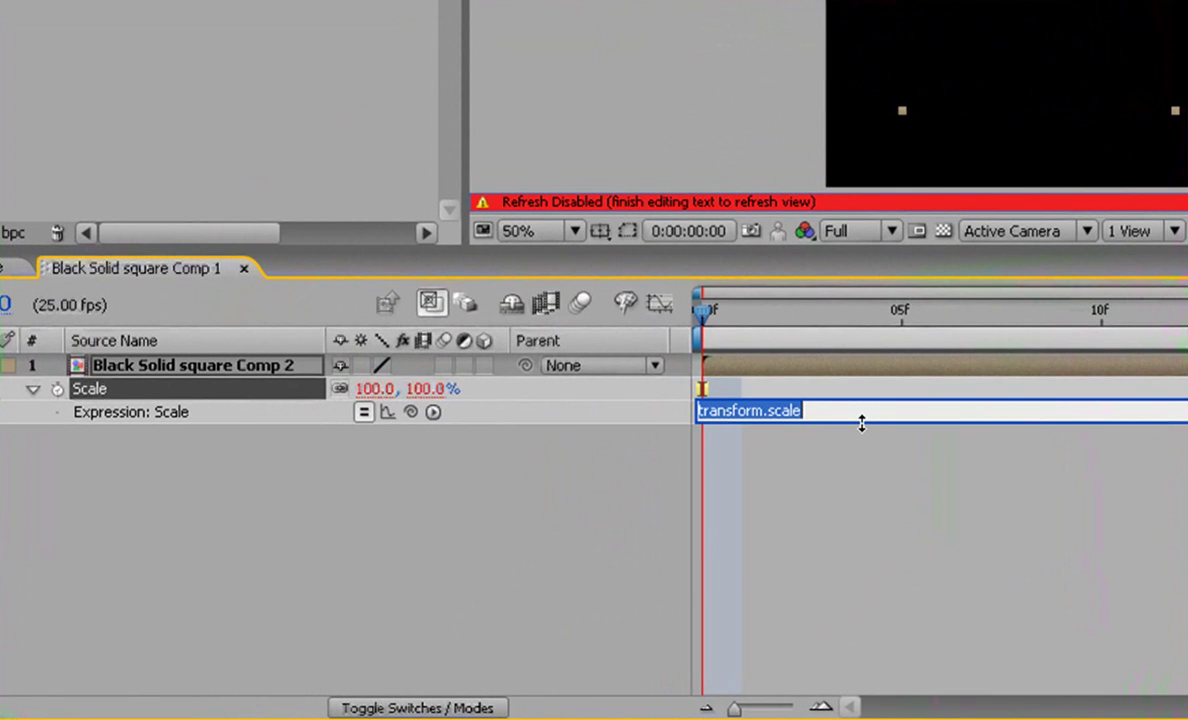
pyautogui.moveTo(859, 420); pyautogui.dragTo(888, 679)
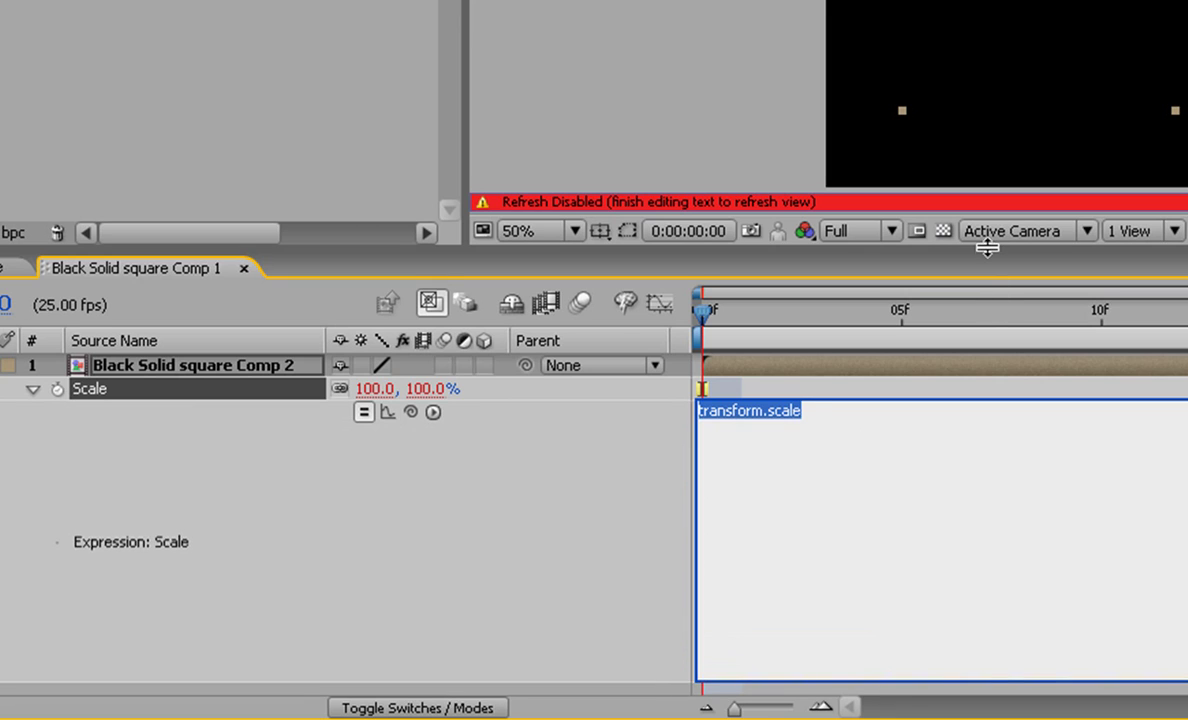
pyautogui.moveTo(984, 248); pyautogui.dragTo(984, 206)
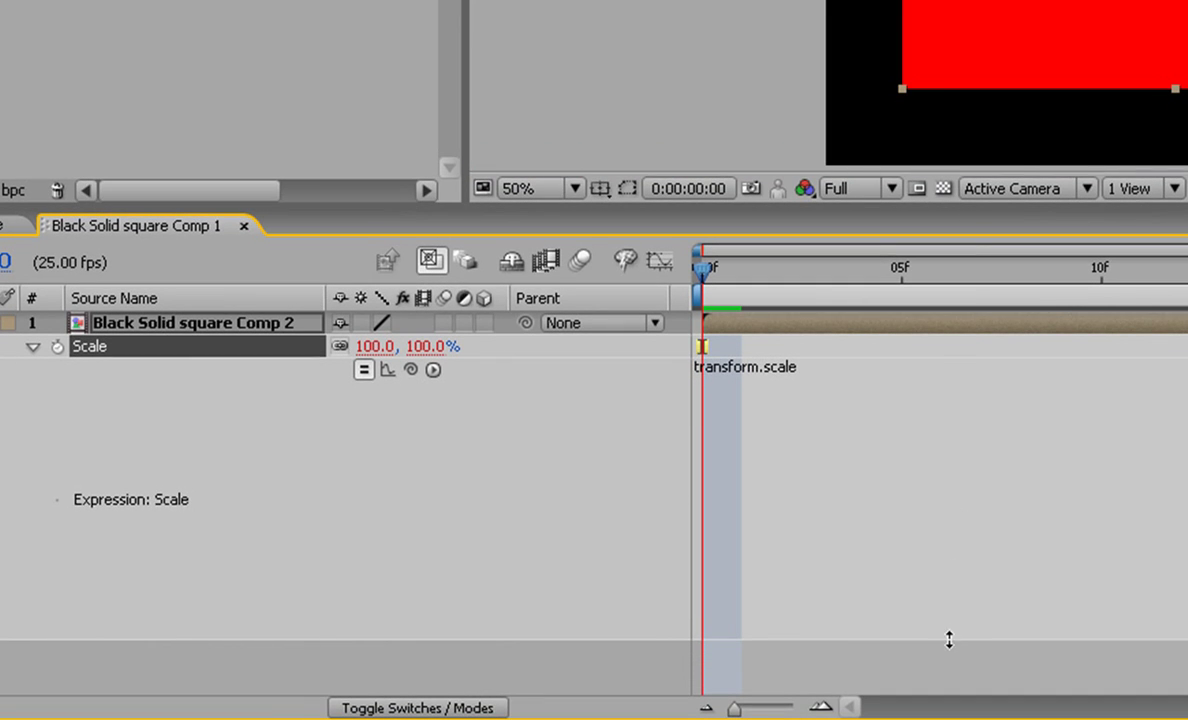
pyautogui.moveTo(949, 637); pyautogui.dragTo(949, 678)
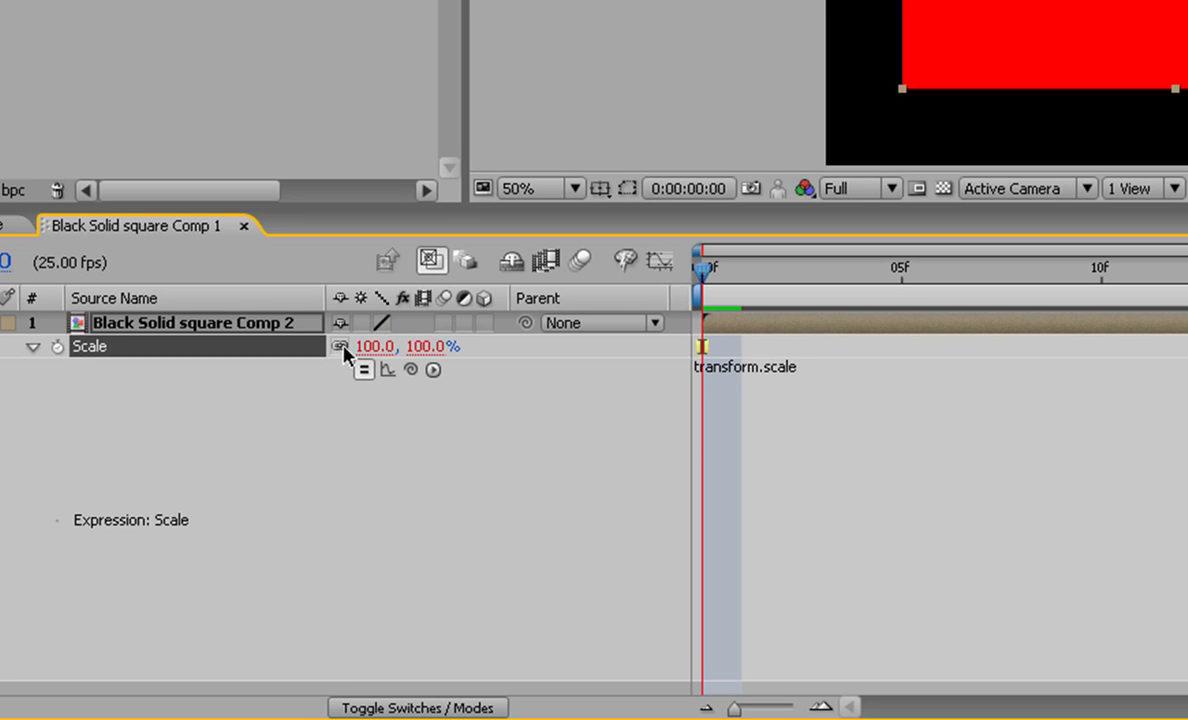
# Replace transform.scale with three lines: 'x =', 'y =' and '[x, y]'.
pyautogui.click(845, 376)
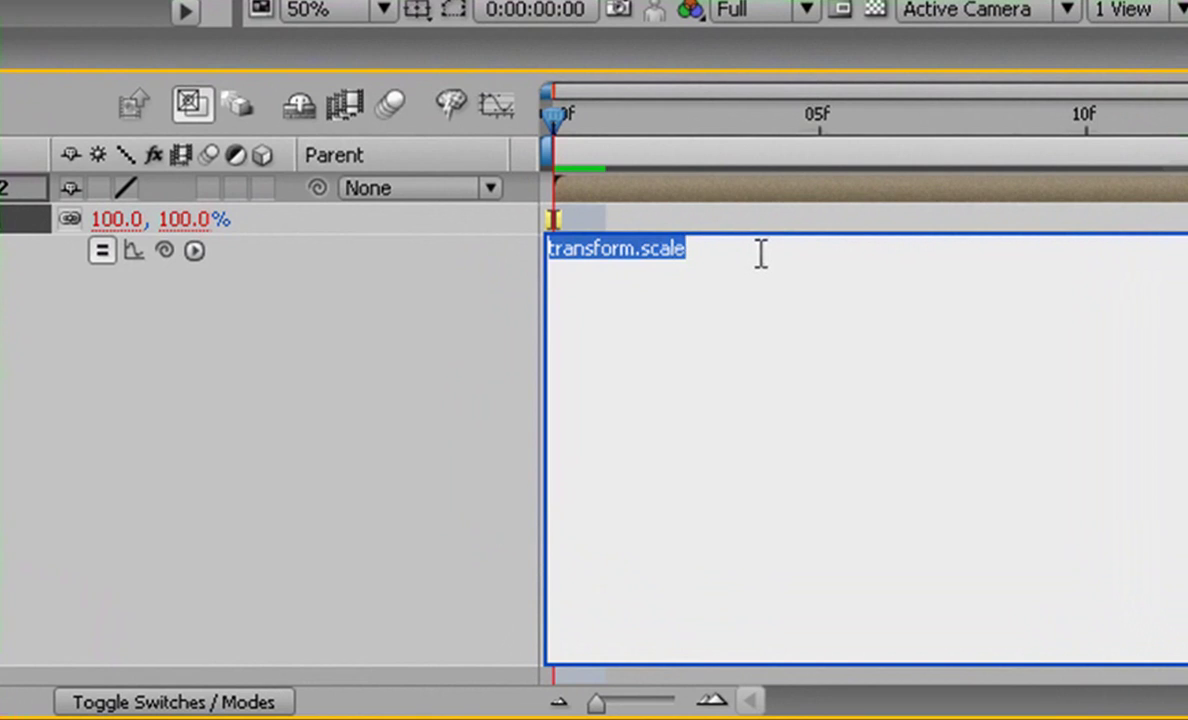
pyautogui.write('x =')
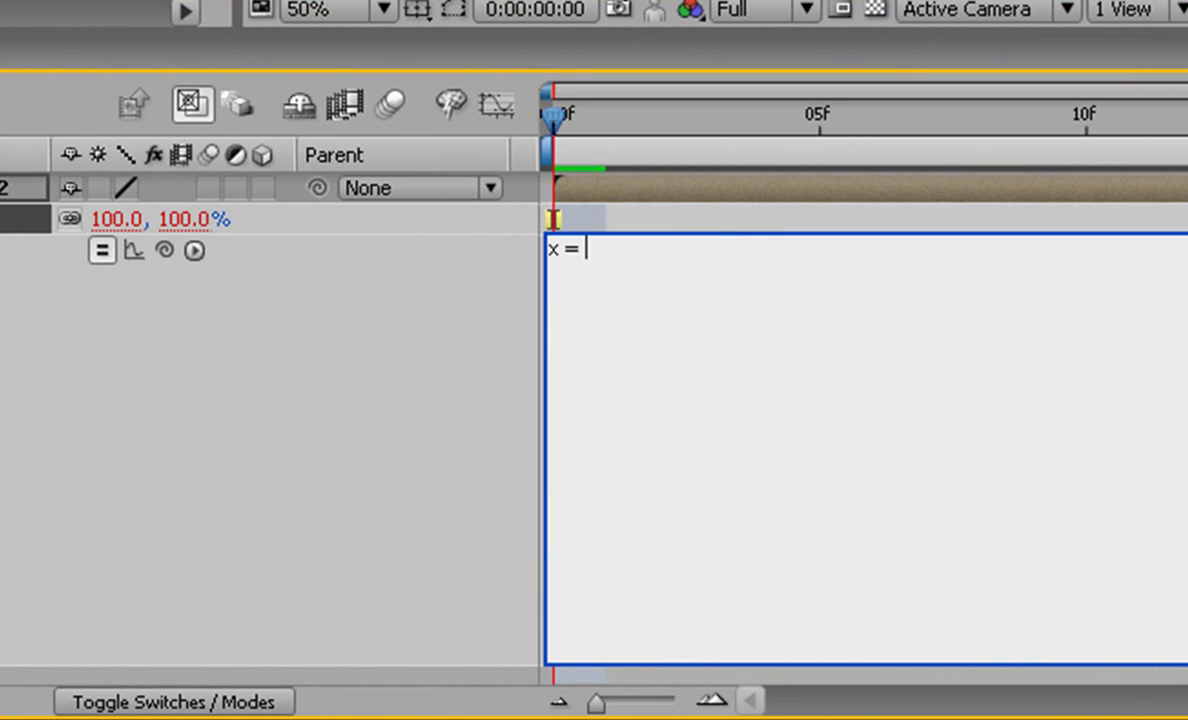
pyautogui.press('Return')
pyautogui.write('y =')
pyautogui.click(761, 253)
pyautogui.press('Down')
pyautogui.press('Return')
pyautogui.press('Return')
pyautogui.write('[x, y')
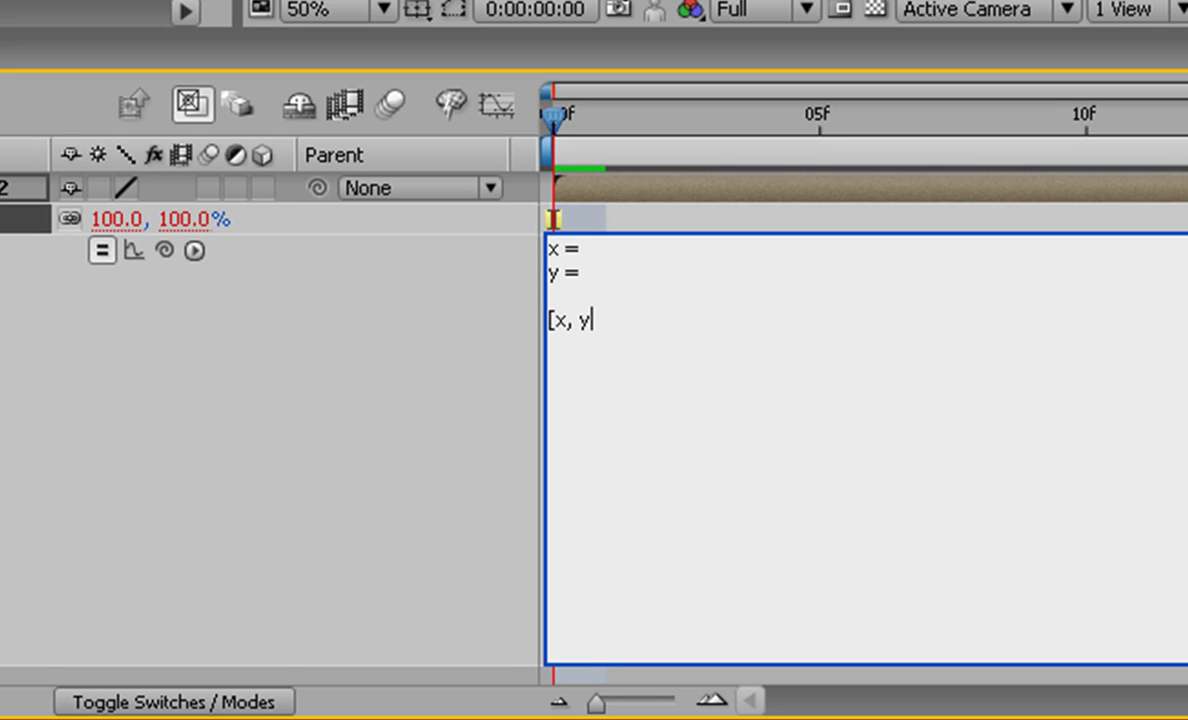
pyautogui.write(']')
# Complete the lines as x = value[0]; and y = value[1];.
pyautogui.press('Up')
pyautogui.press('Up')
pyautogui.press('Up')
pyautogui.press('Right')
pyautogui.press('Right')
pyautogui.press('Right')
pyautogui.press('Right')
pyautogui.write('value[0]')
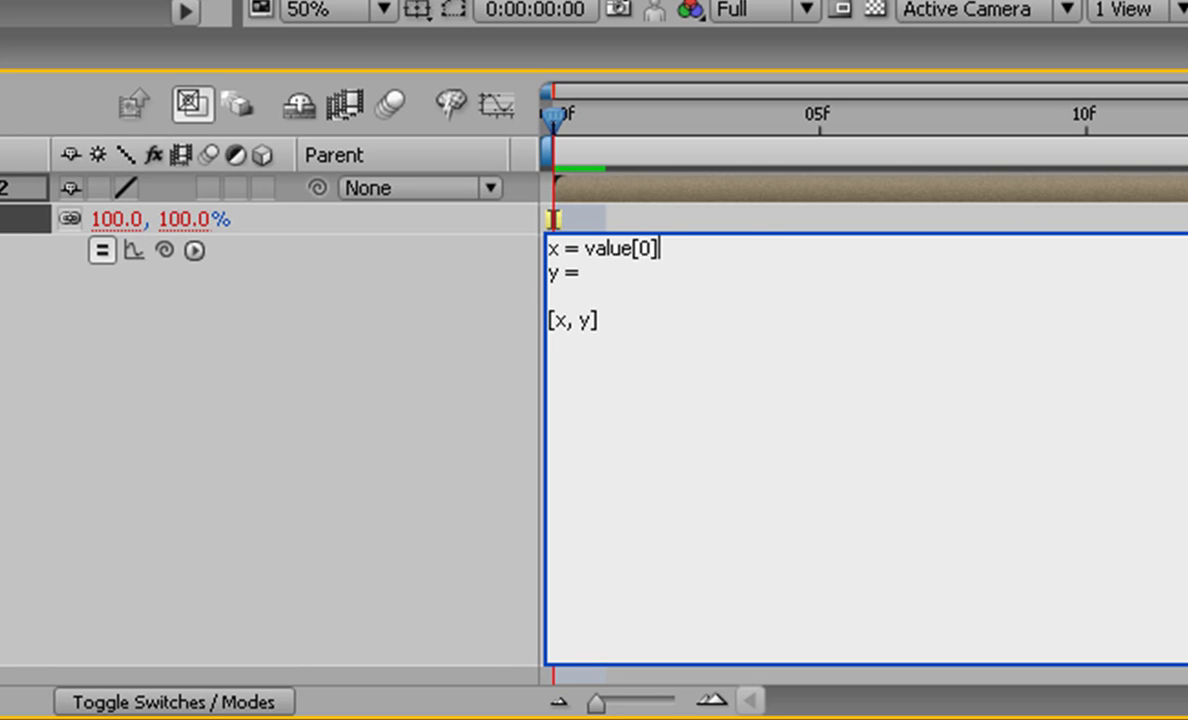
pyautogui.write(';')
pyautogui.press('Down')
pyautogui.write('value')
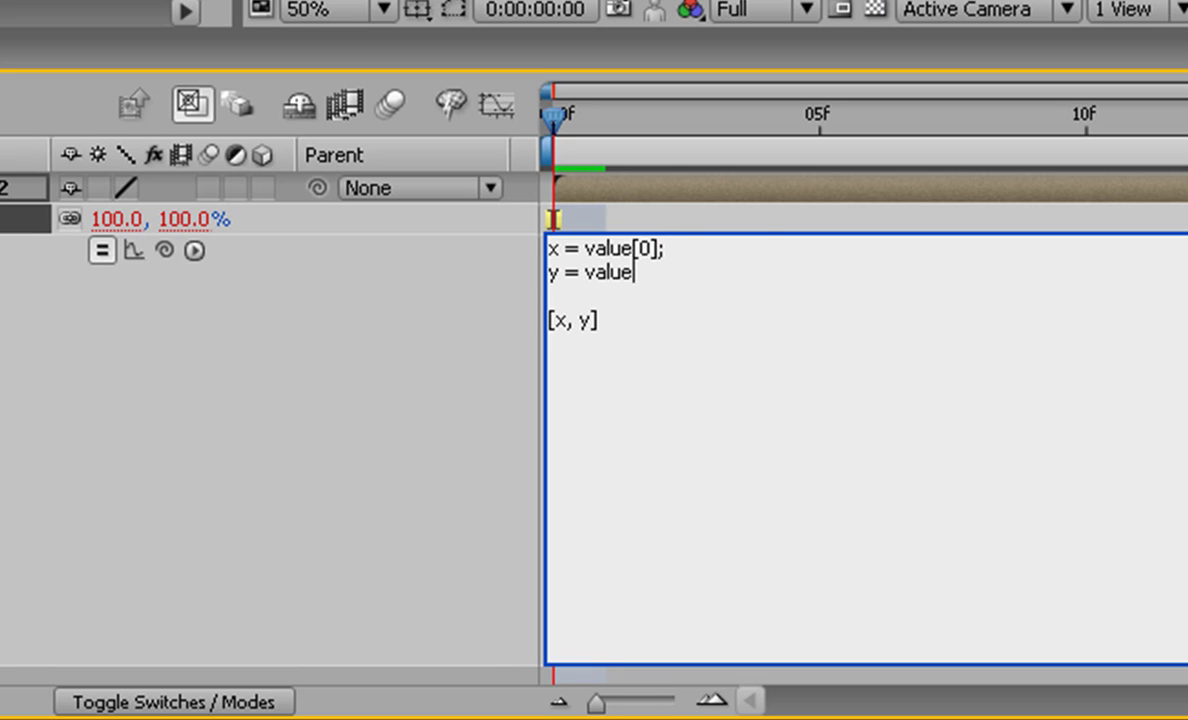
pyautogui.write('[1];')
pyautogui.click(761, 253)
pyautogui.moveTo(659, 248); pyautogui.dragTo(585, 249)
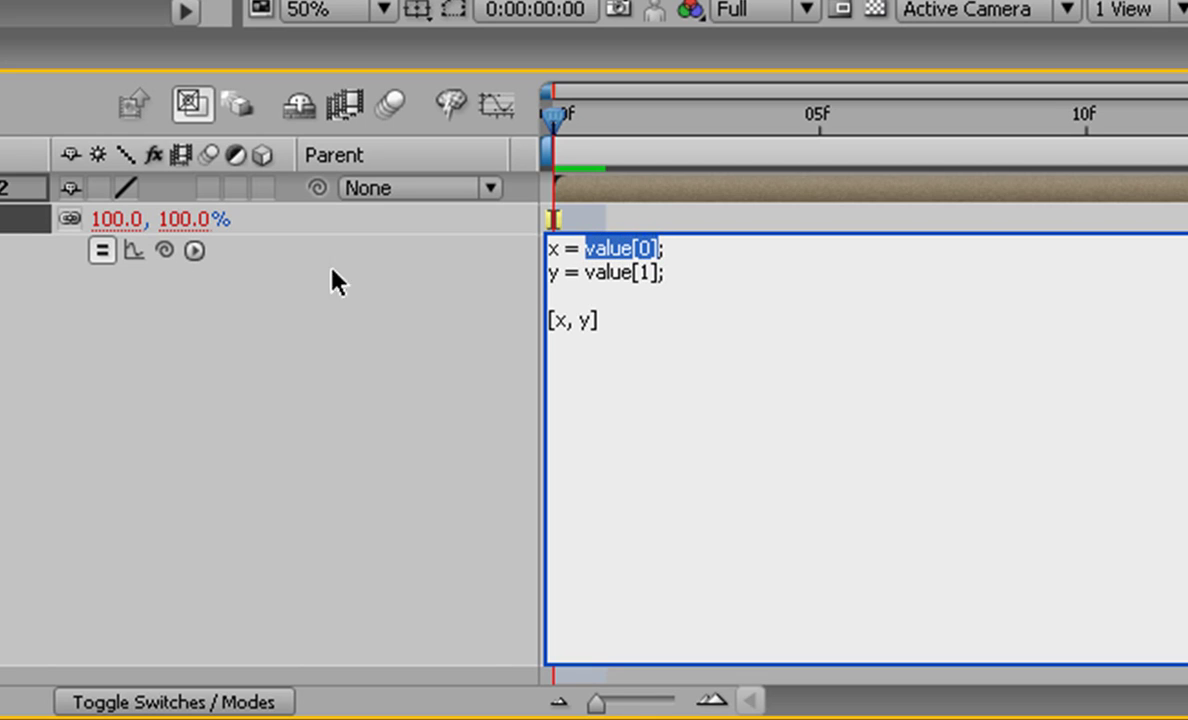
pyautogui.moveTo(165, 252); pyautogui.dragTo(130, 222)
pyautogui.moveTo(656, 274); pyautogui.dragTo(586, 274)
pyautogui.moveTo(171, 254); pyautogui.dragTo(187, 221)
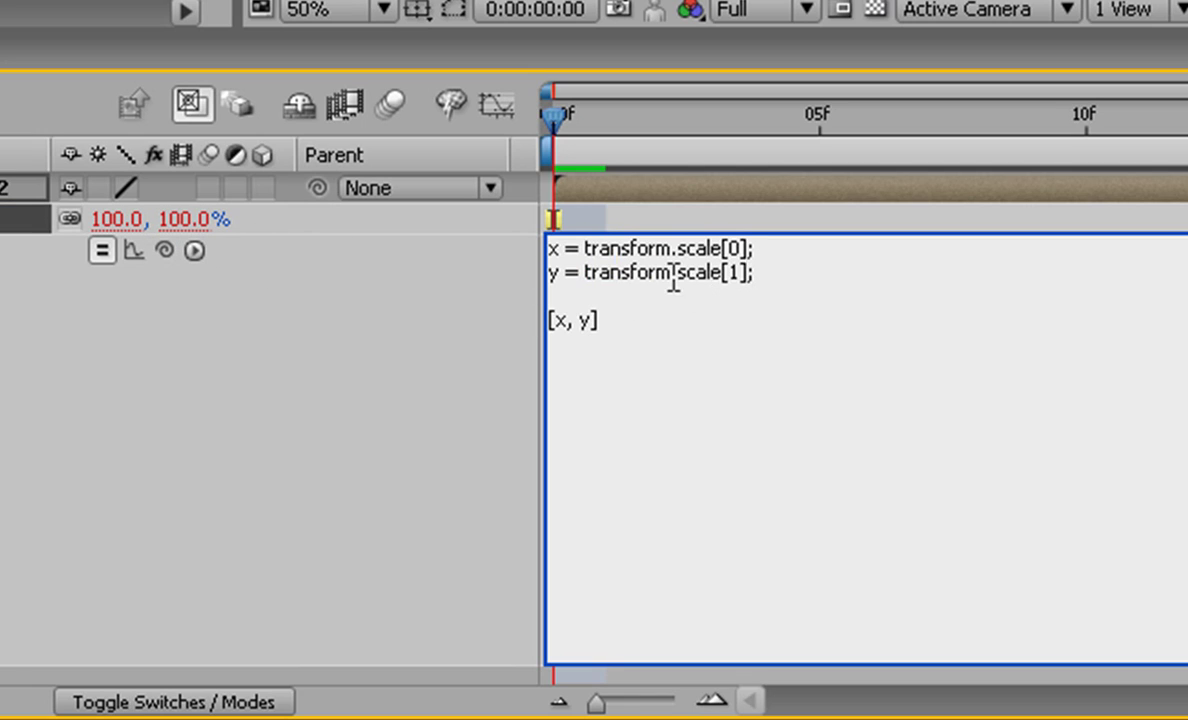
pyautogui.moveTo(677, 273); pyautogui.dragTo(586, 278)
pyautogui.press('BackSpace')
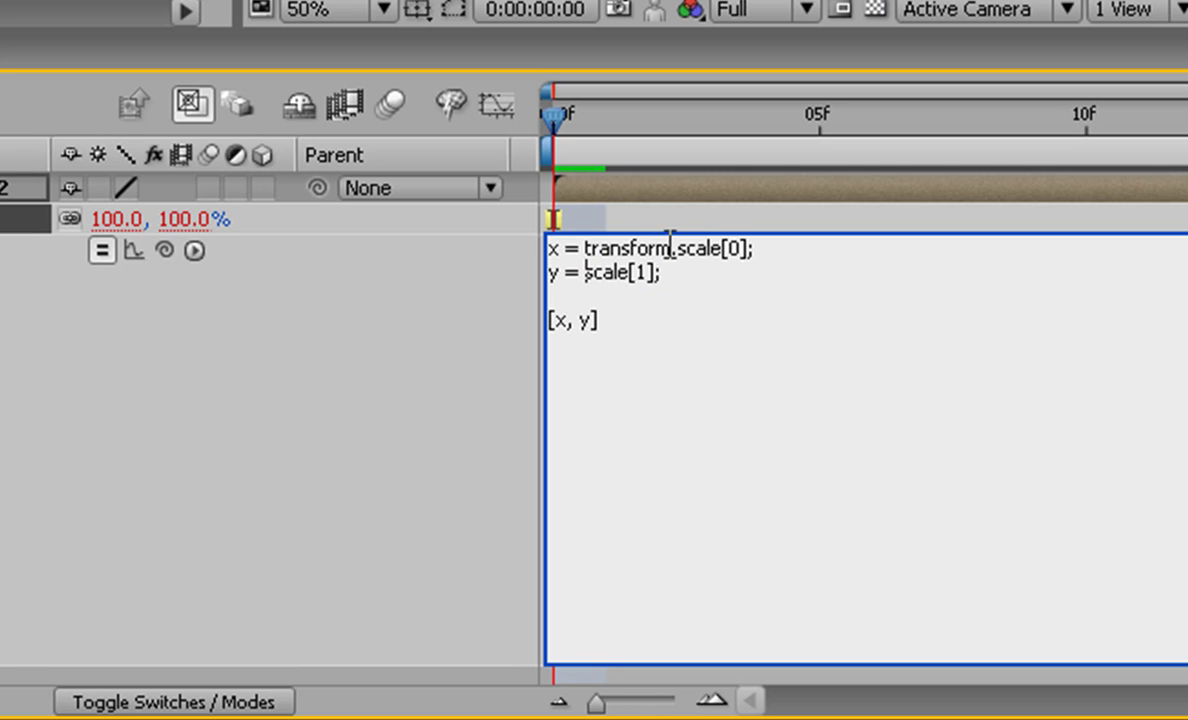
pyautogui.moveTo(677, 248); pyautogui.dragTo(584, 247)
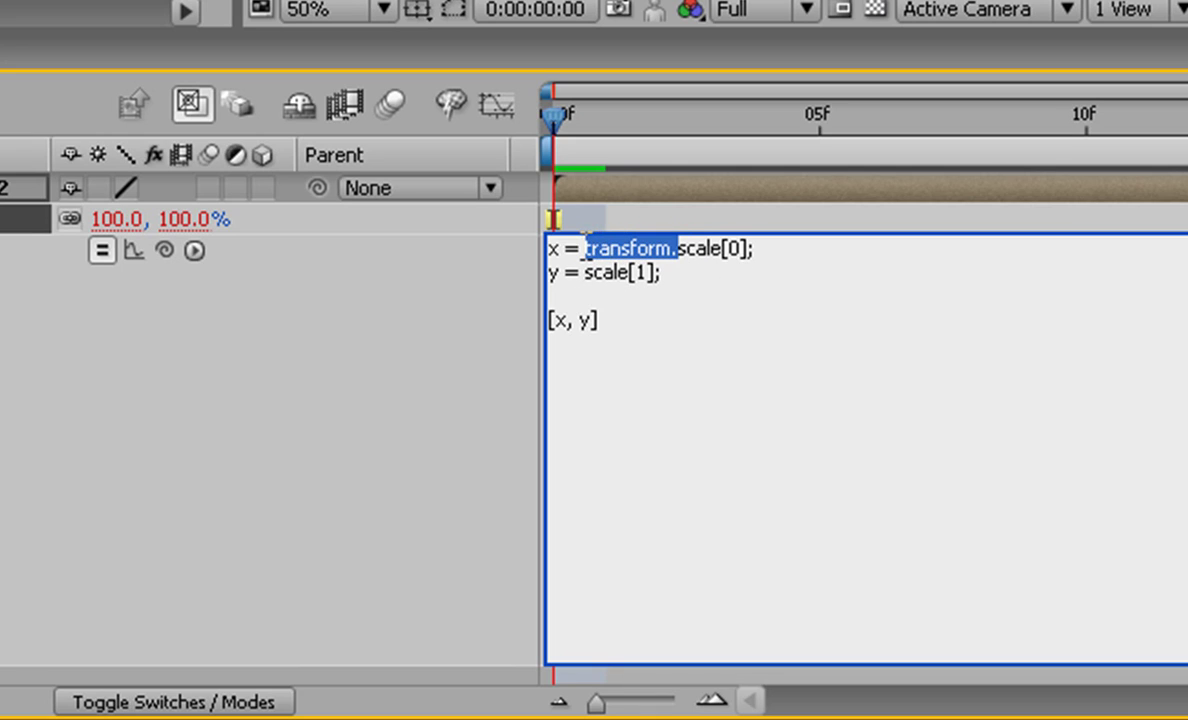
pyautogui.press('BackSpace')
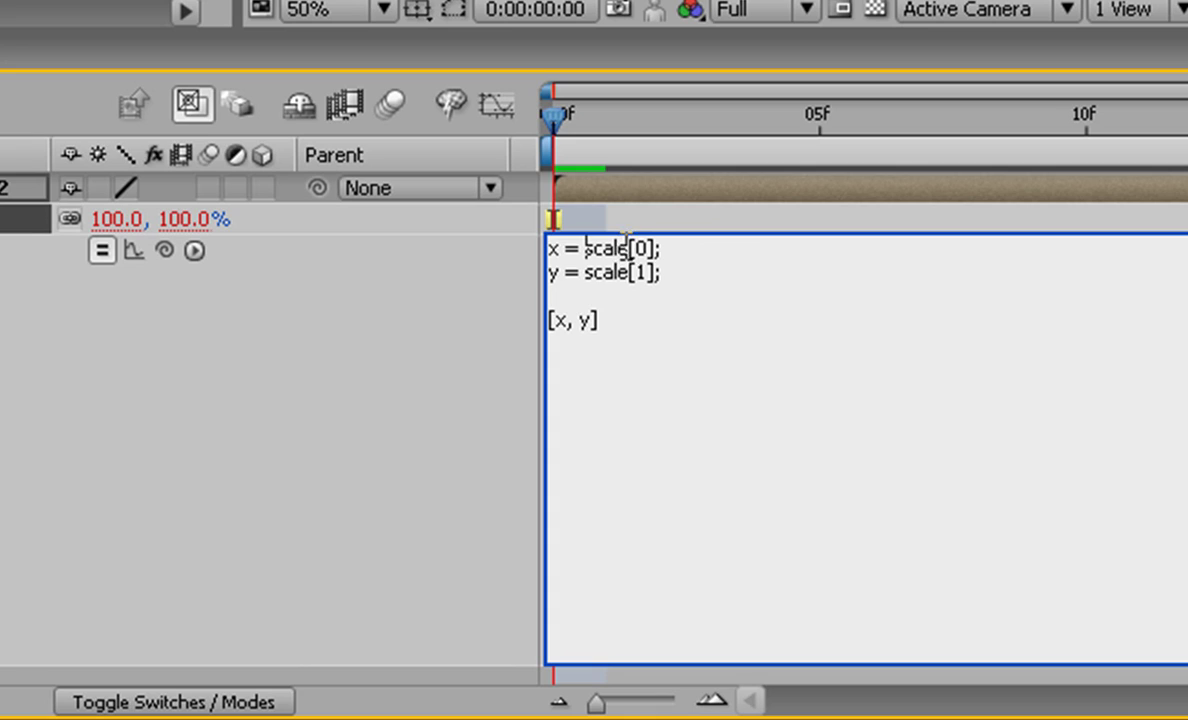
pyautogui.moveTo(628, 248); pyautogui.dragTo(581, 273)
pyautogui.press('BackSpace')
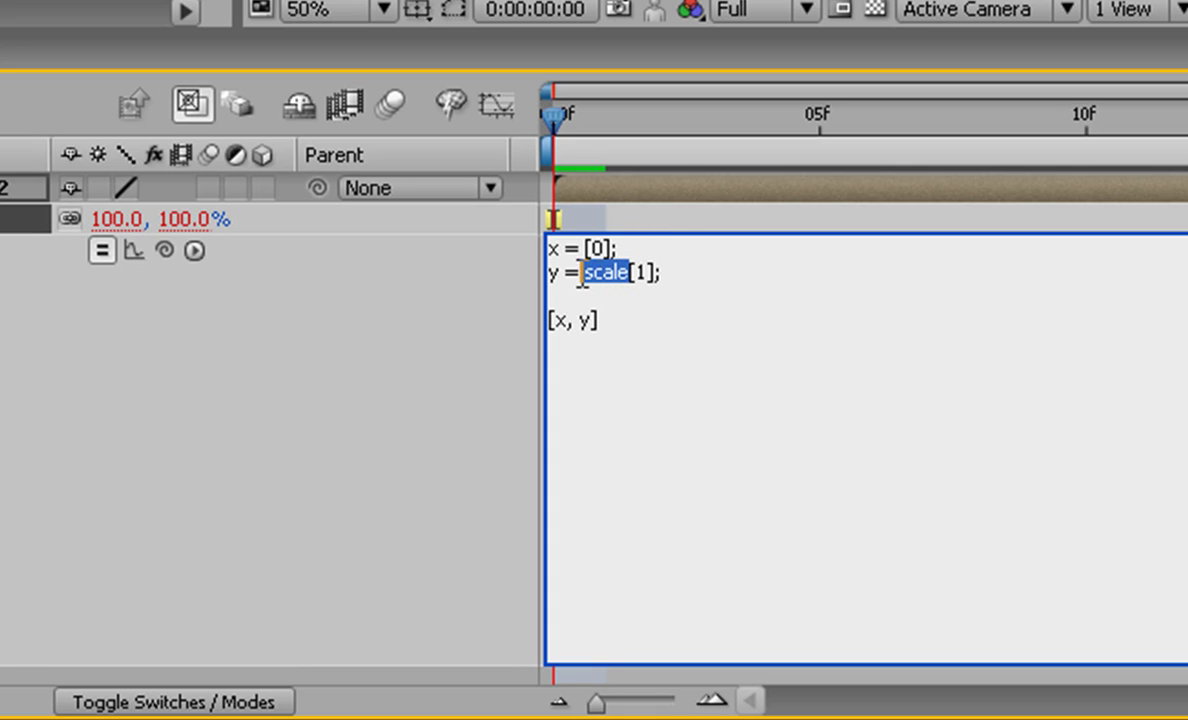
pyautogui.press('BackSpace')
pyautogui.hotkey('ctrl', 'z')
pyautogui.hotkey('ctrl', 'z')
pyautogui.hotkey('ctrl', 'z')
pyautogui.hotkey('ctrl', 'z')
pyautogui.hotkey('ctrl', 'z')
pyautogui.click(588, 250)
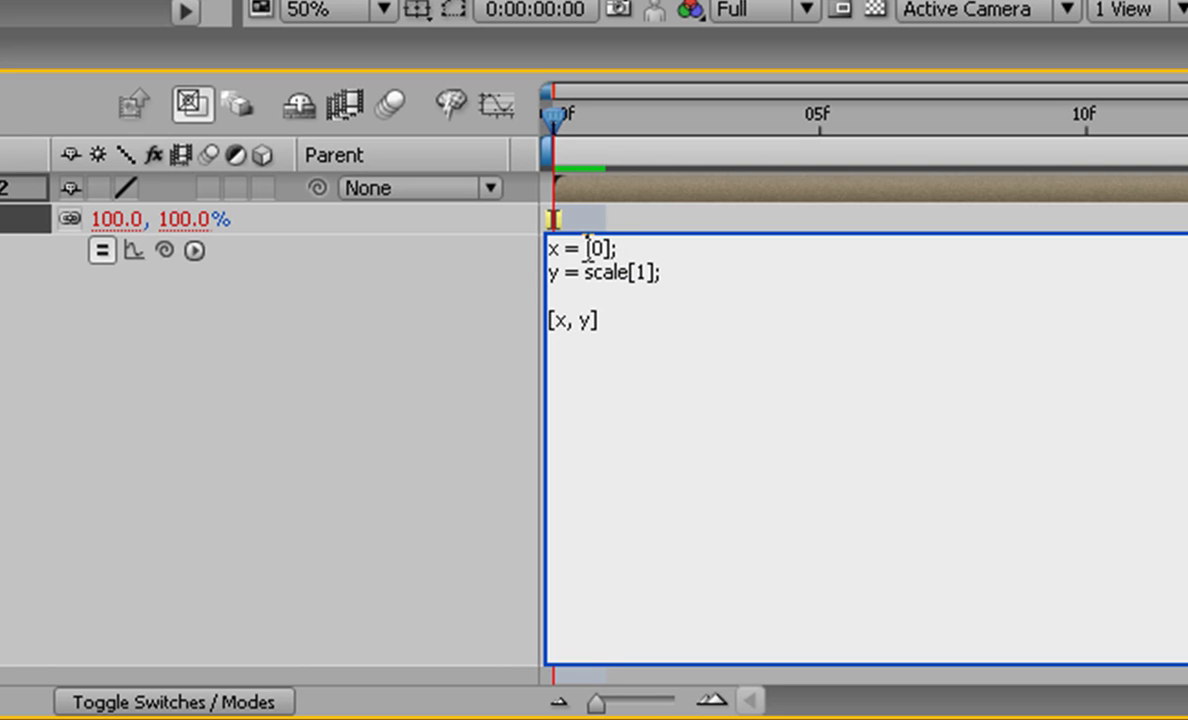
pyautogui.write('value')
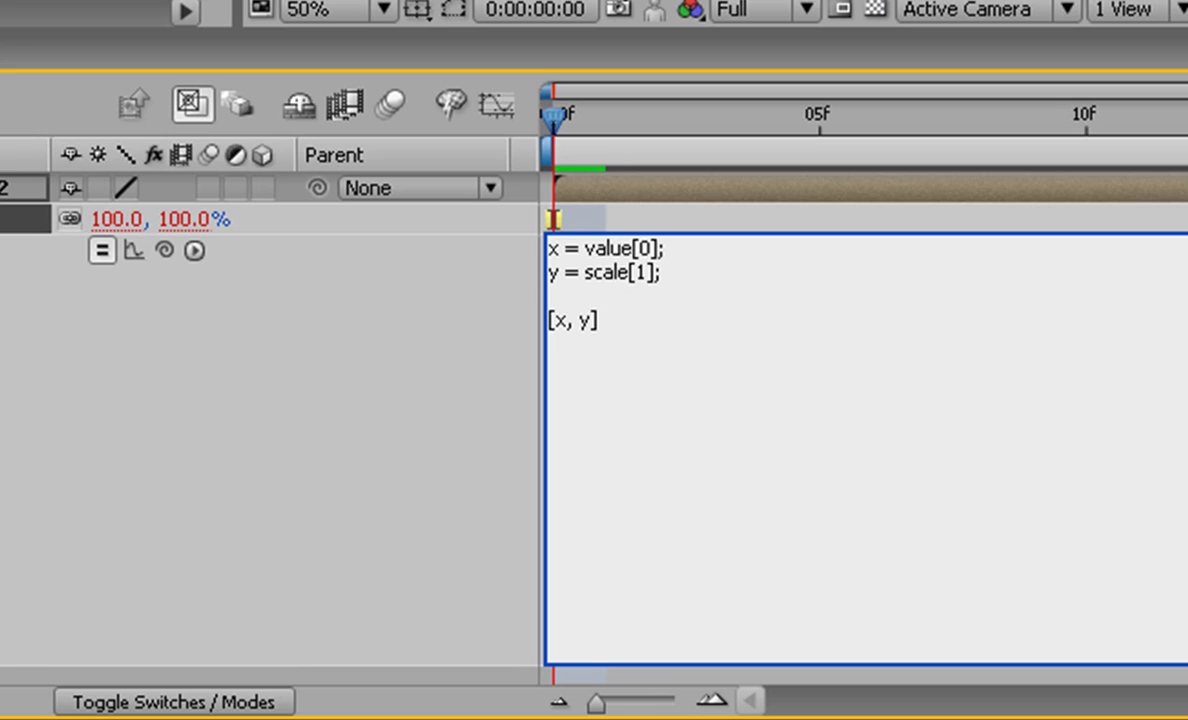
pyautogui.press('BackSpace')
pyautogui.press('BackSpace')
pyautogui.press('BackSpace')
pyautogui.press('BackSpace')
pyautogui.press('BackSpace')
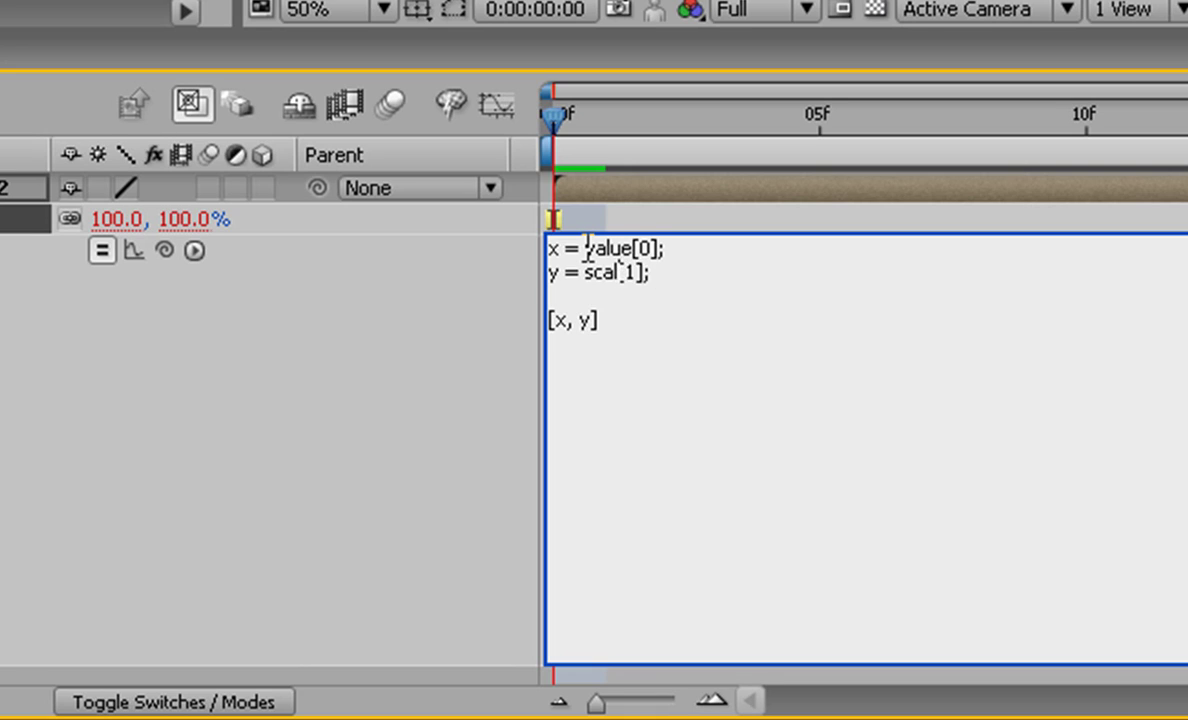
pyautogui.write('value')
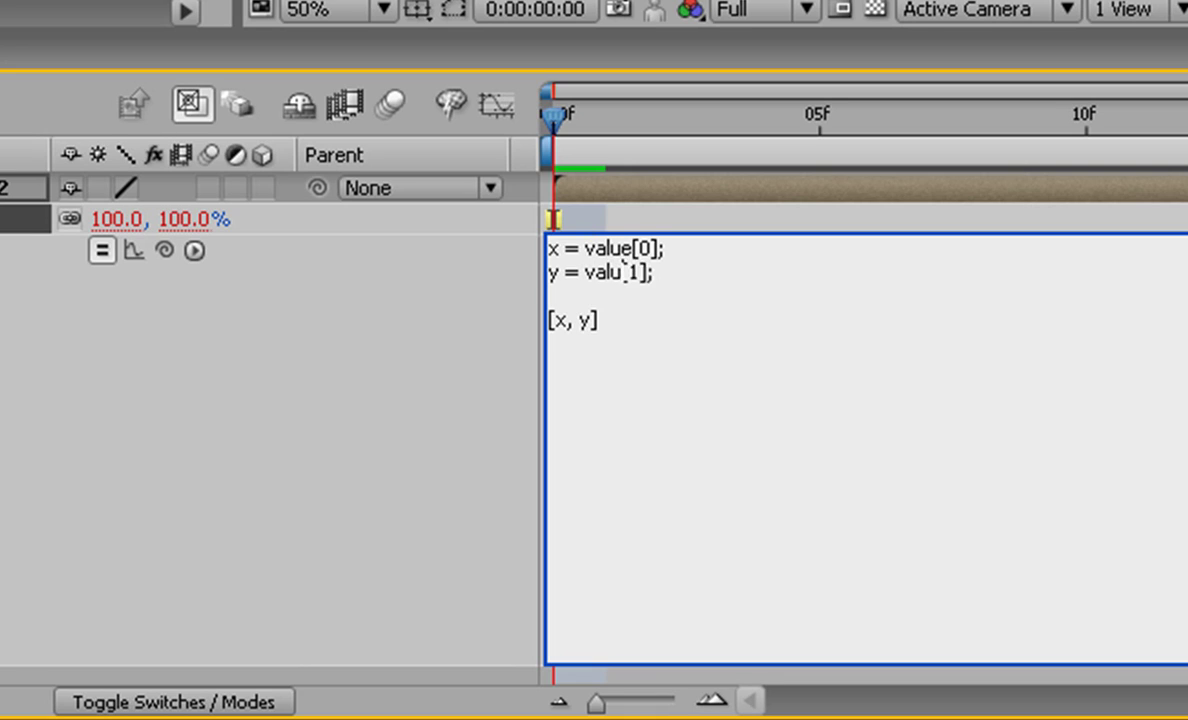
pyautogui.press('Down')
pyautogui.press('Down')
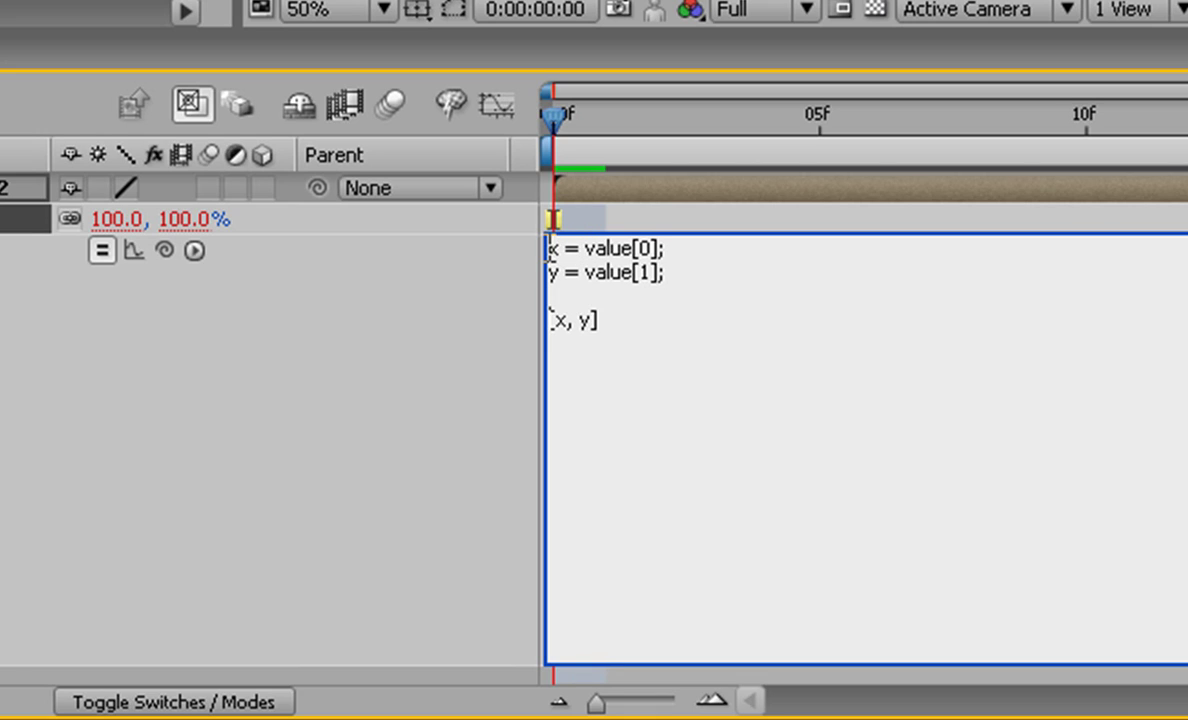
# Insert blank lines atop the Scale expression and add 'tcw =' and 'tch =' lines.
pyautogui.press('Return')
pyautogui.press('Return')
pyautogui.press('Return')
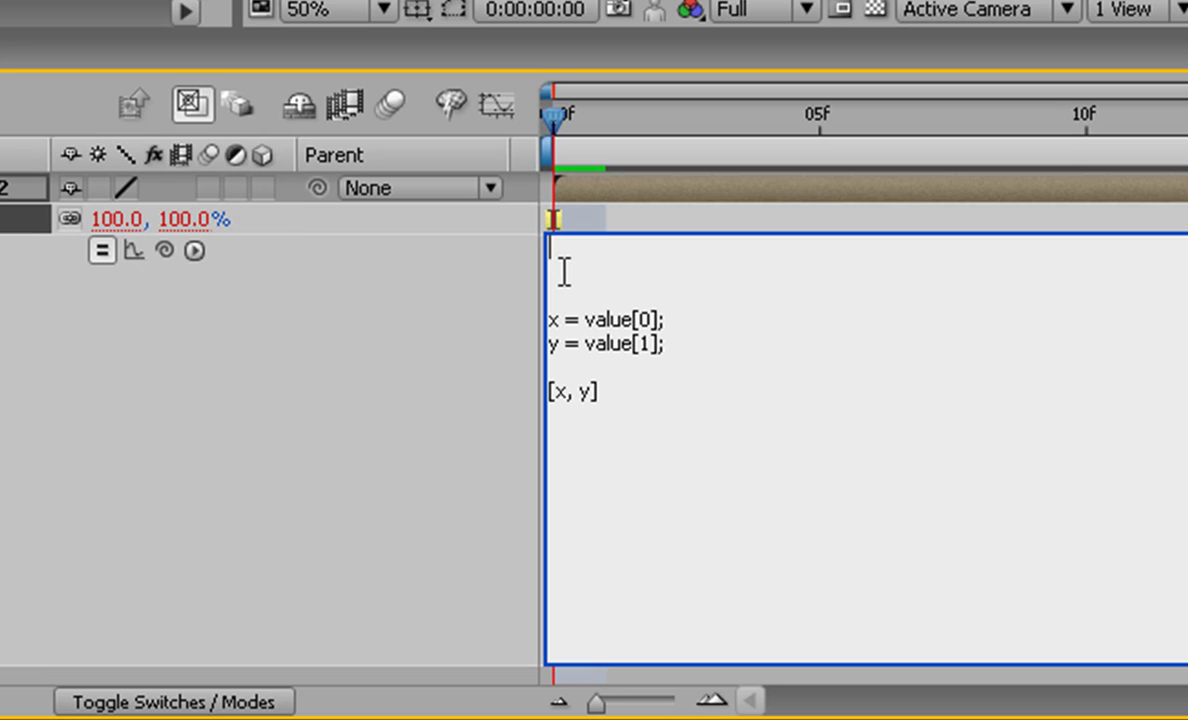
pyautogui.press('Return')
pyautogui.press('Return')
pyautogui.press('Return')
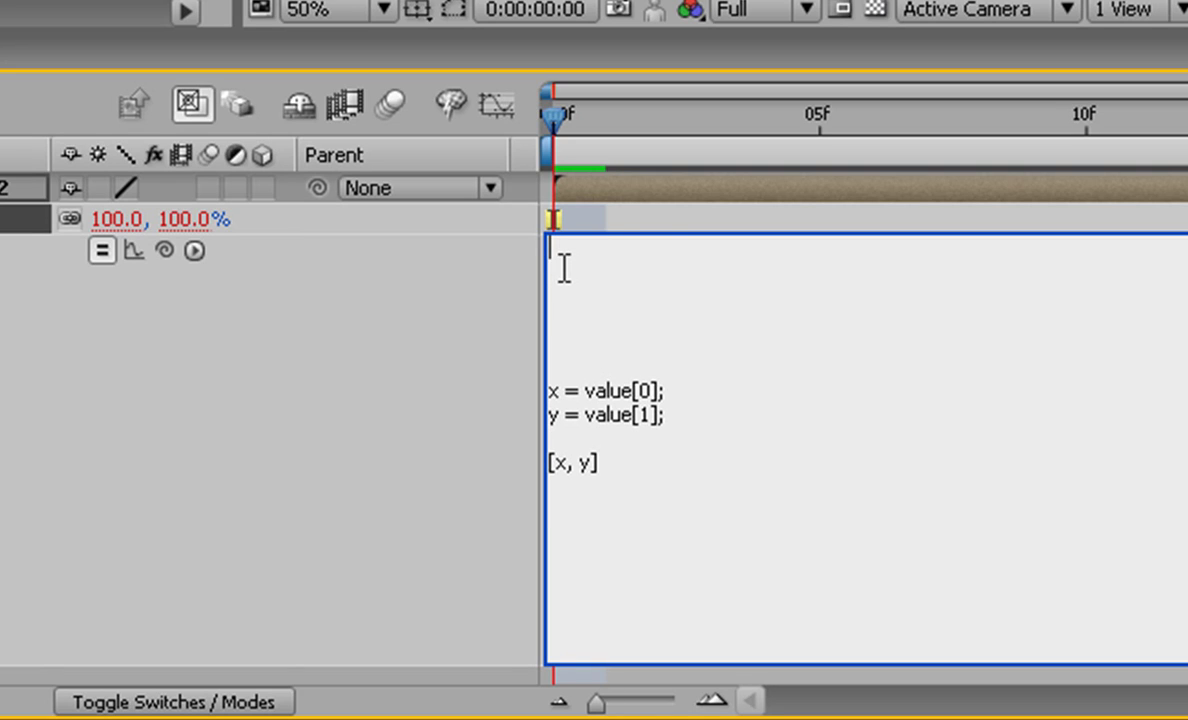
pyautogui.write('tcw =')
pyautogui.press('Return')
pyautogui.write('tch ')
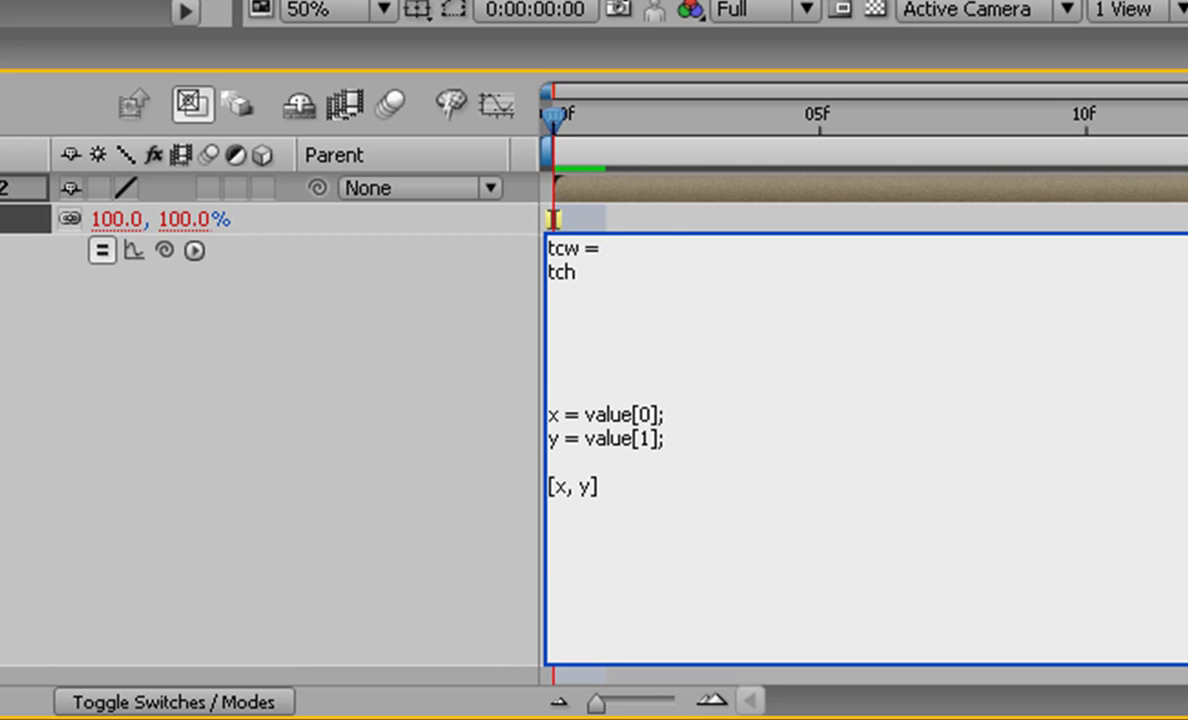
pyautogui.write('=')
pyautogui.press('Return')
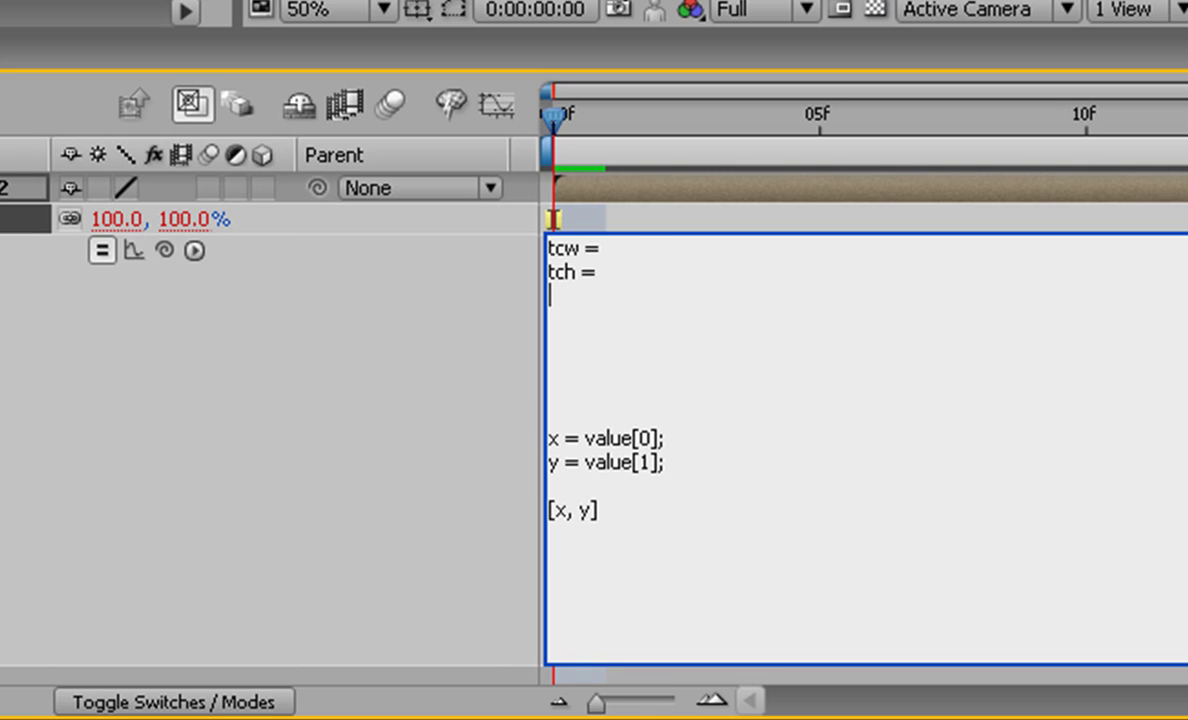
pyautogui.press('Return')
pyautogui.press('Return')
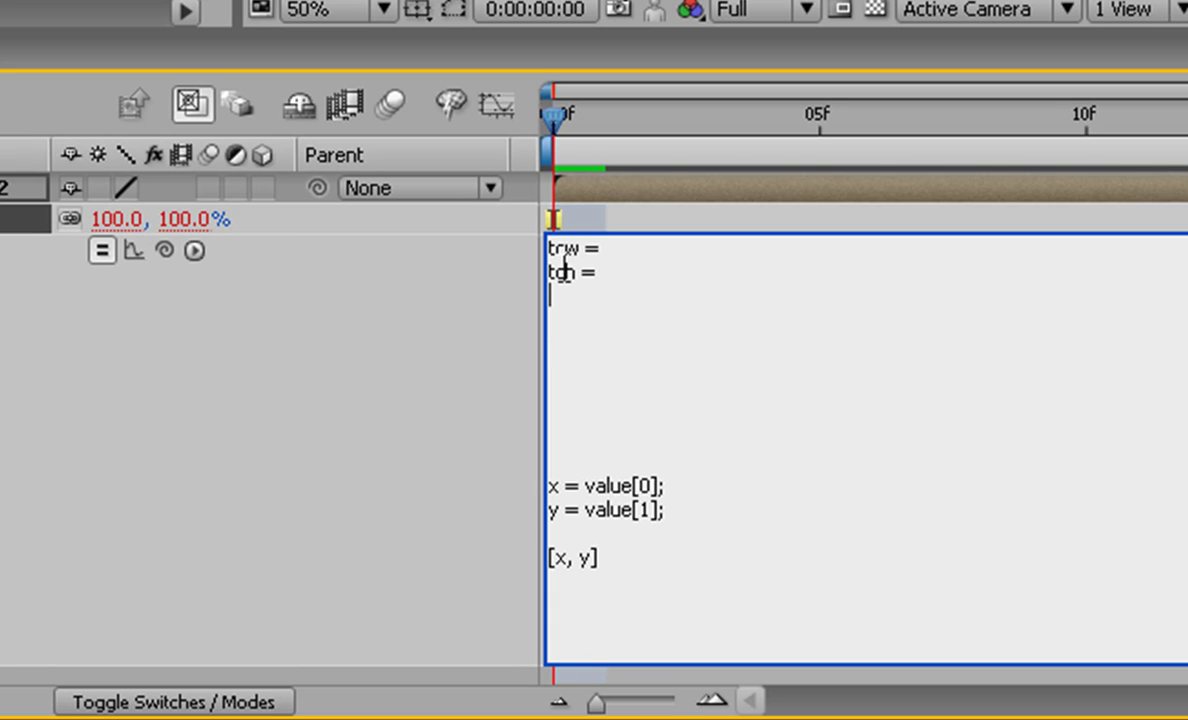
# Add 'ocw =' and 'och =' lines, fixing the stray minus sign after ocw.
pyautogui.press('Down')
pyautogui.press('Down')
pyautogui.press('Up')
pyautogui.write('ocw ')
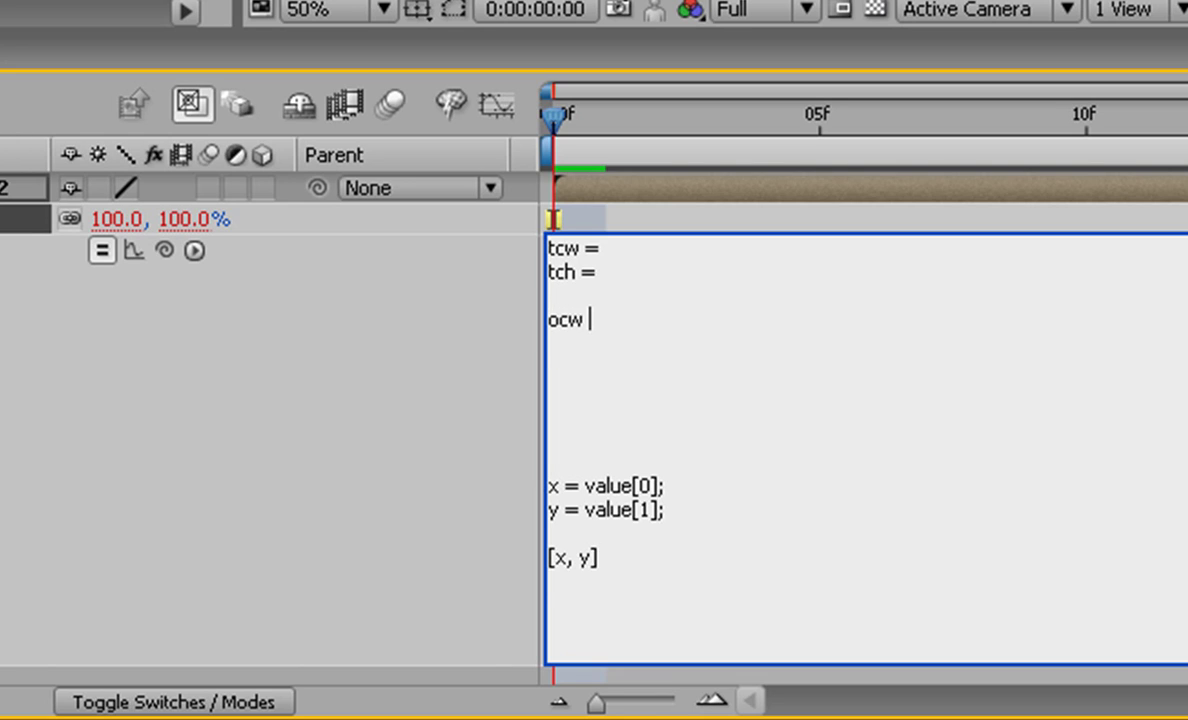
pyautogui.write('-')
pyautogui.press('Return')
pyautogui.write('och ')
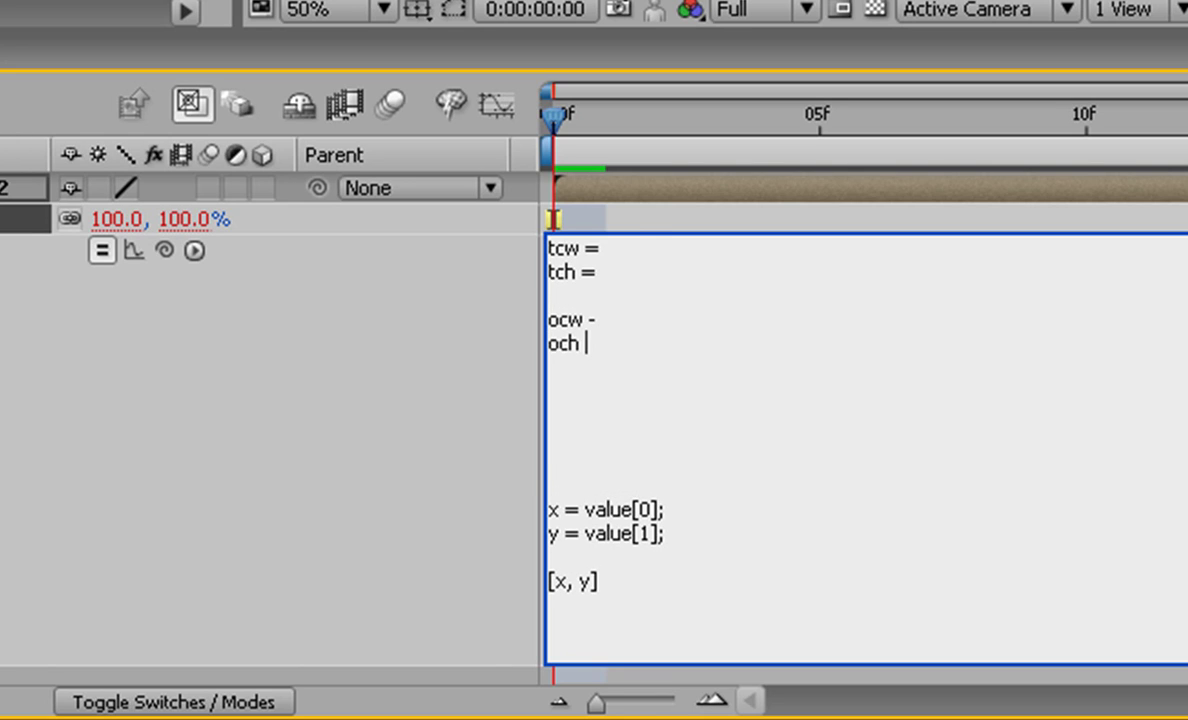
pyautogui.write('=')
pyautogui.press('Up')
pyautogui.press('BackSpace')
pyautogui.write('=')
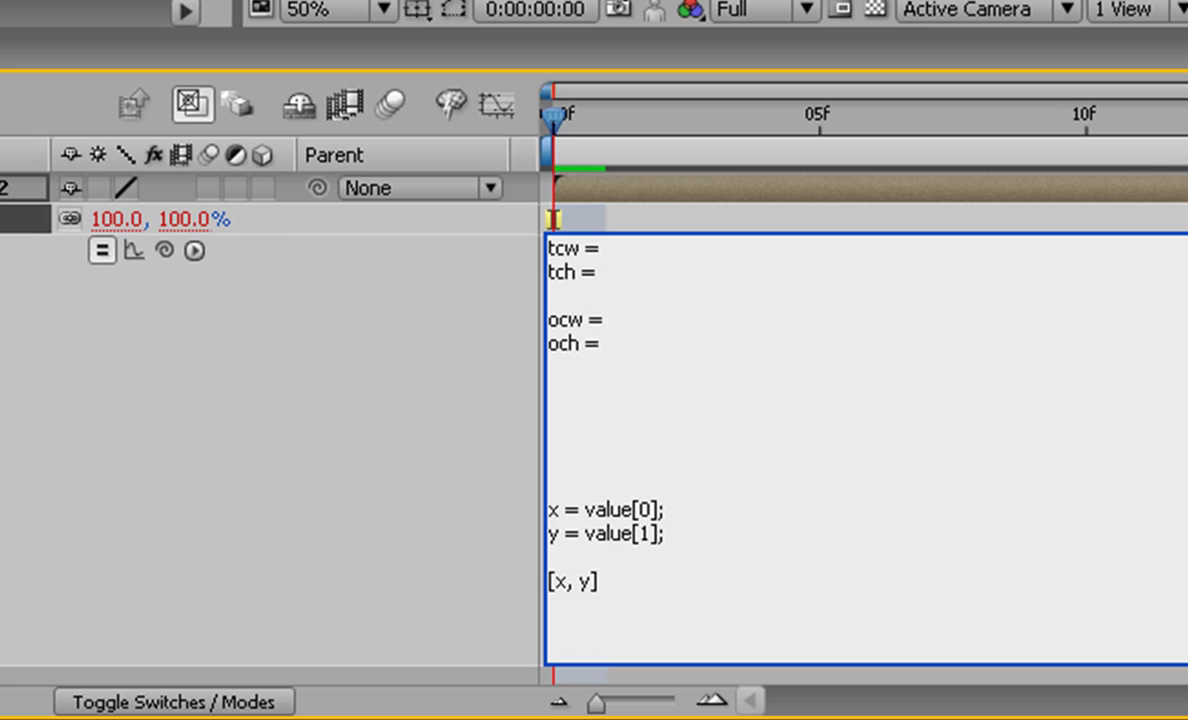